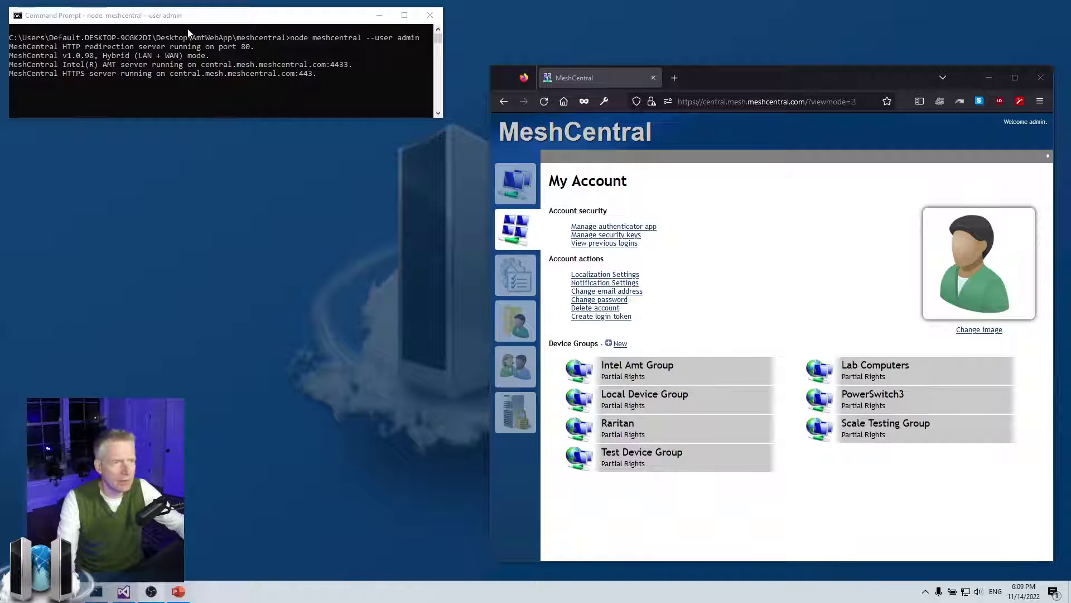
Look over the account page and the device list in MeshCentral
{"action": "left_click_drag", "start_coordinate": [188, 19], "coordinate": [192, 24]}
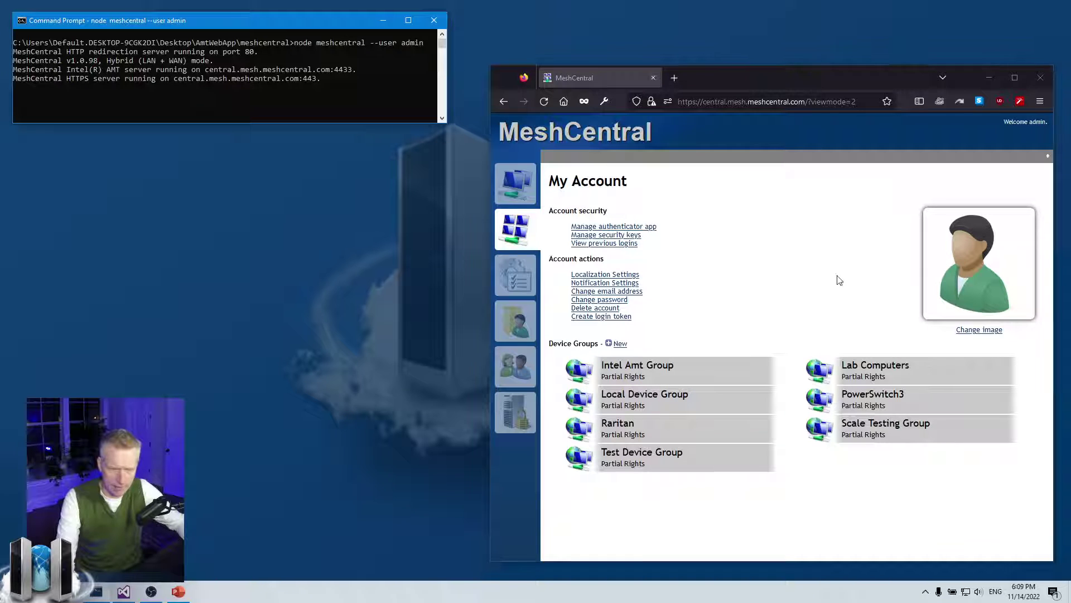
{"action": "left_click", "coordinate": [516, 201]}
{"action": "left_click", "coordinate": [520, 240]}
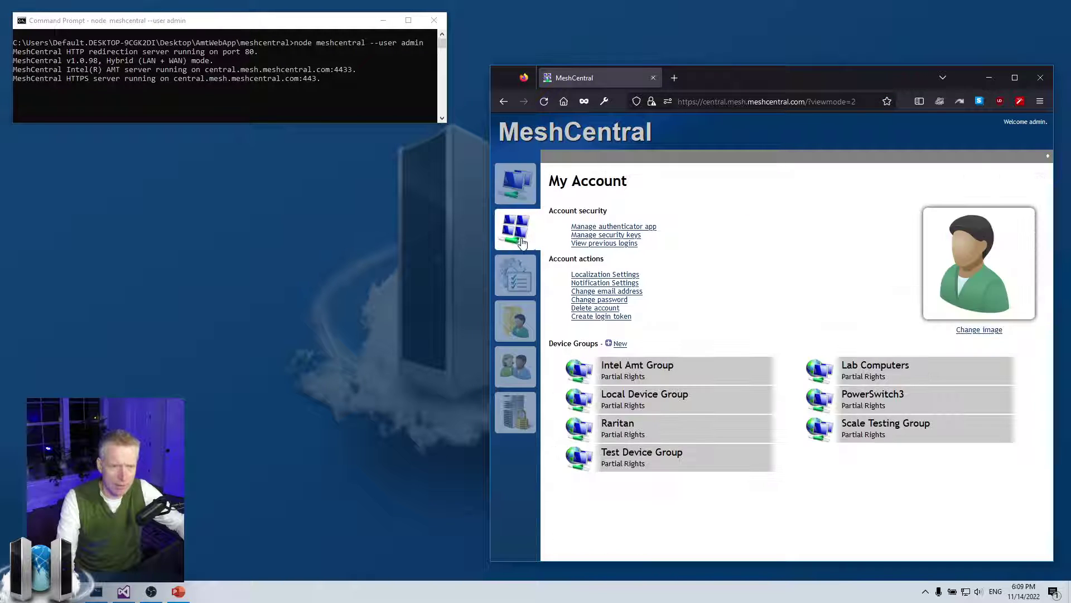
{"action": "left_click", "coordinate": [519, 195]}
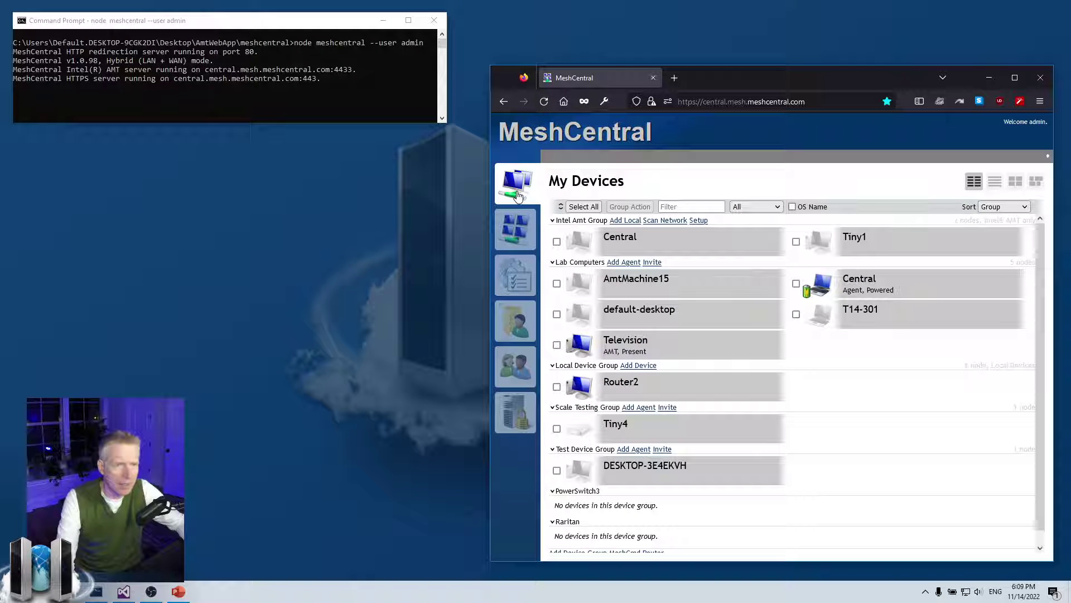
Switch to PowerPoint, review the messaging services slide and the ntfy setup slide, and minimize the presentation
{"action": "left_click", "coordinate": [189, 591]}
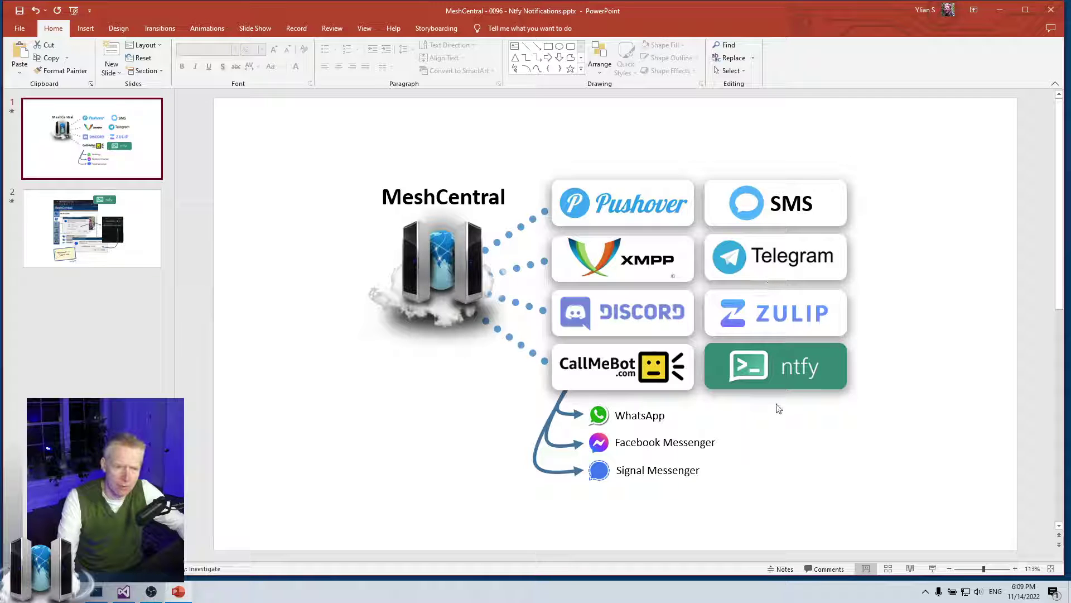
{"action": "left_click", "coordinate": [802, 345]}
{"action": "left_click", "coordinate": [898, 357]}
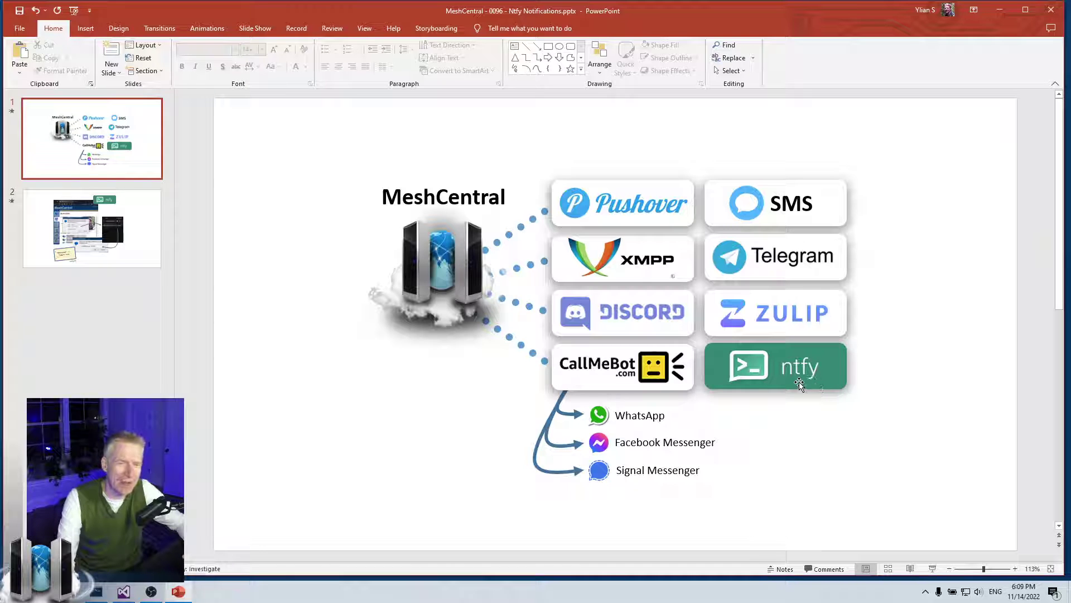
{"action": "left_click", "coordinate": [100, 224]}
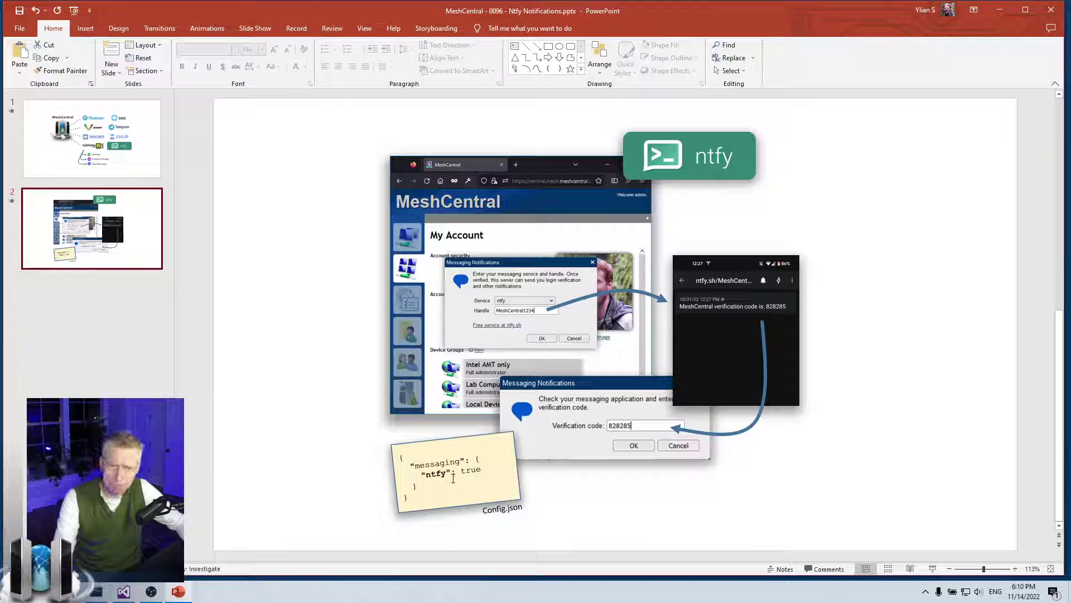
{"action": "left_click", "coordinate": [1001, 10]}
Search for "ntfy" in a new Firefox tab and open the ntfy.sh website from the results
{"action": "left_click", "coordinate": [674, 78]}
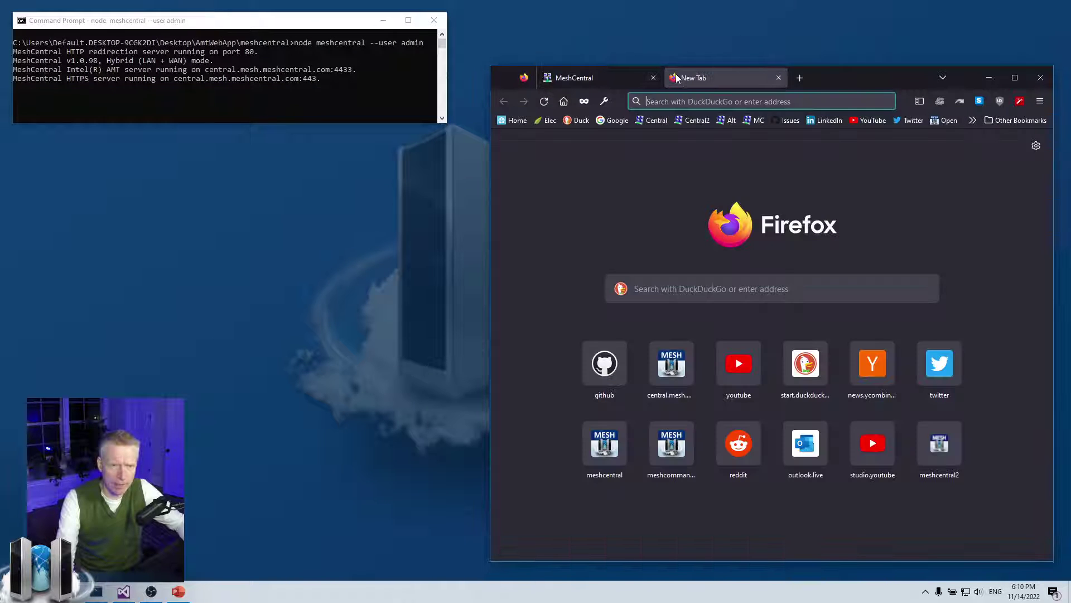
{"action": "left_click", "coordinate": [689, 290]}
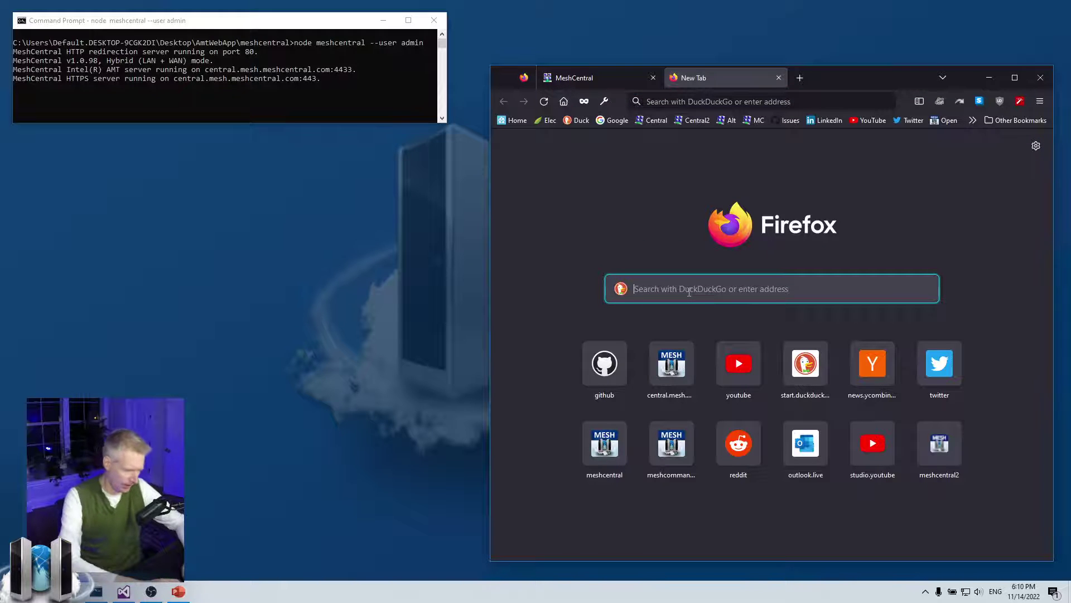
{"action": "type", "text": "ntfy"}
{"action": "key", "text": "Return"}
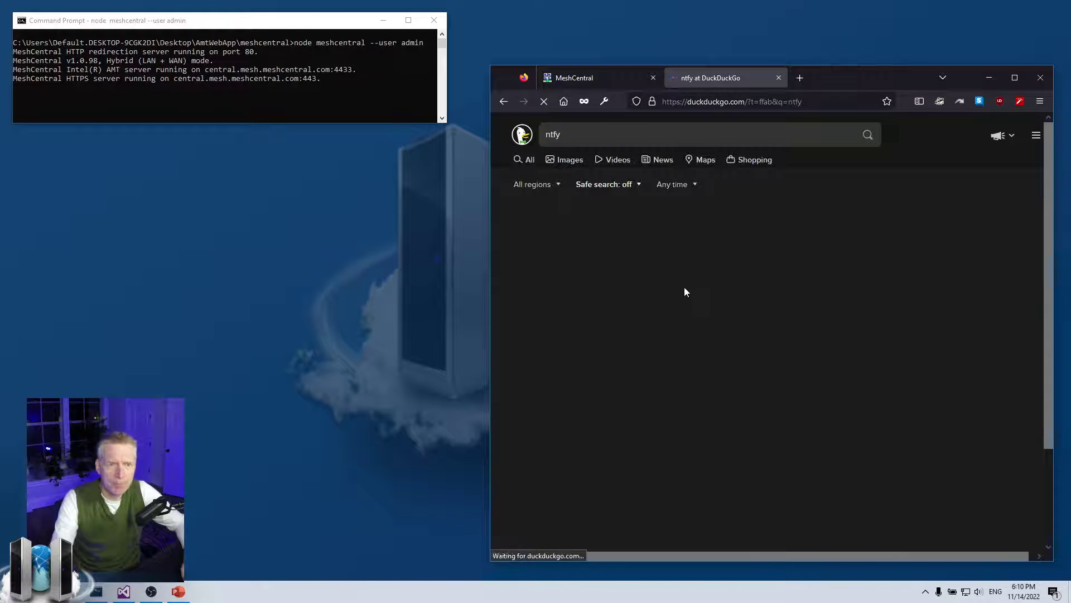
{"action": "left_click", "coordinate": [623, 230]}
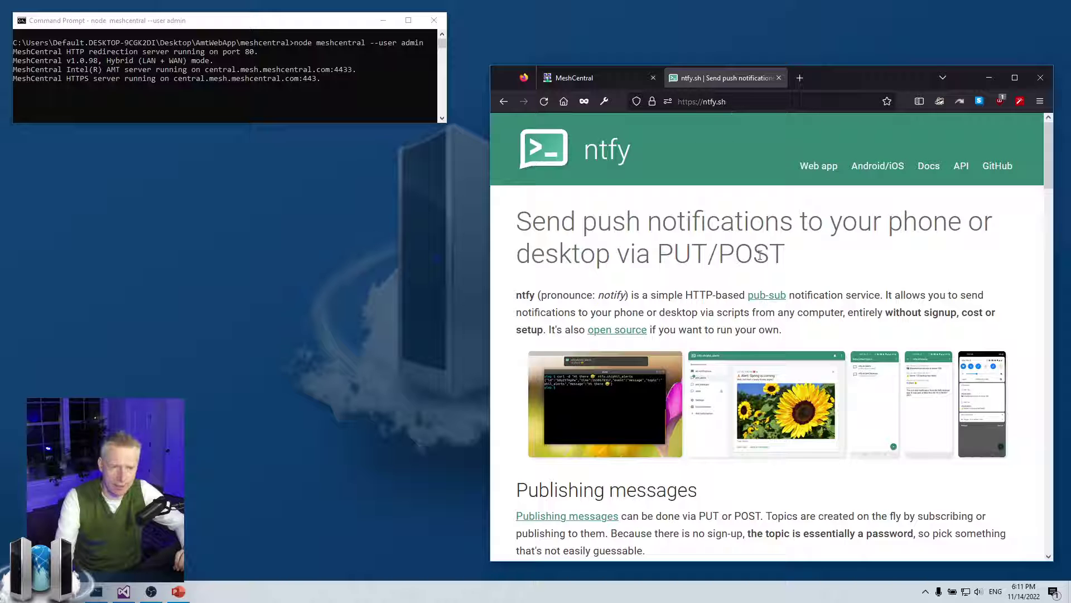
Read through the ntfy.sh home page, covering publishing messages, phone apps, the web app and the subscription API
{"action": "scroll", "coordinate": [760, 255], "scroll_direction": "down", "scroll_amount": 5}
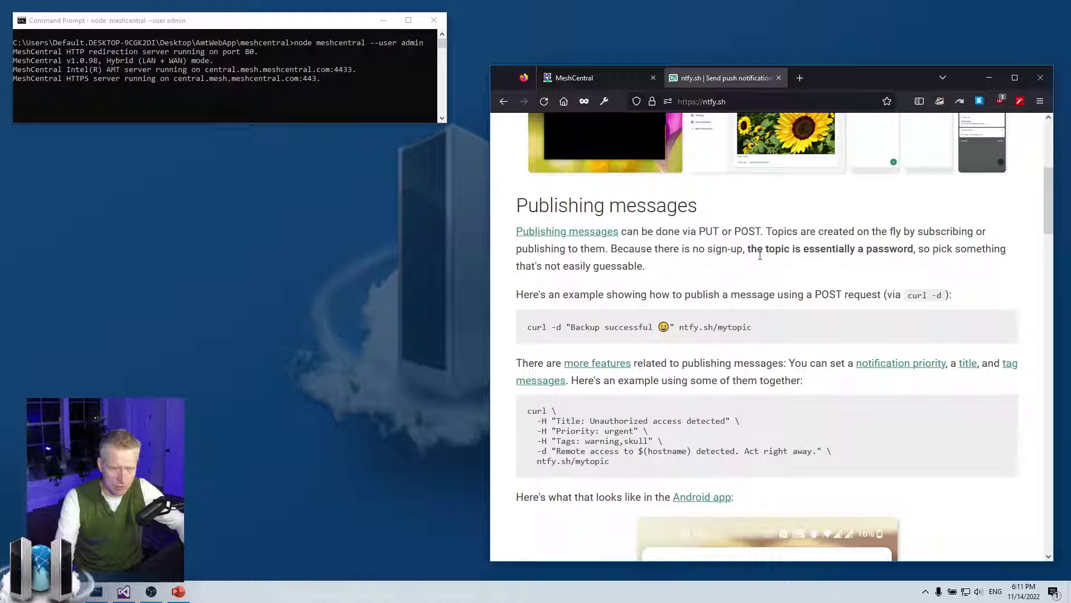
{"action": "scroll", "coordinate": [759, 255], "scroll_direction": "down", "scroll_amount": 2}
{"action": "scroll", "coordinate": [760, 255], "scroll_direction": "down", "scroll_amount": 2}
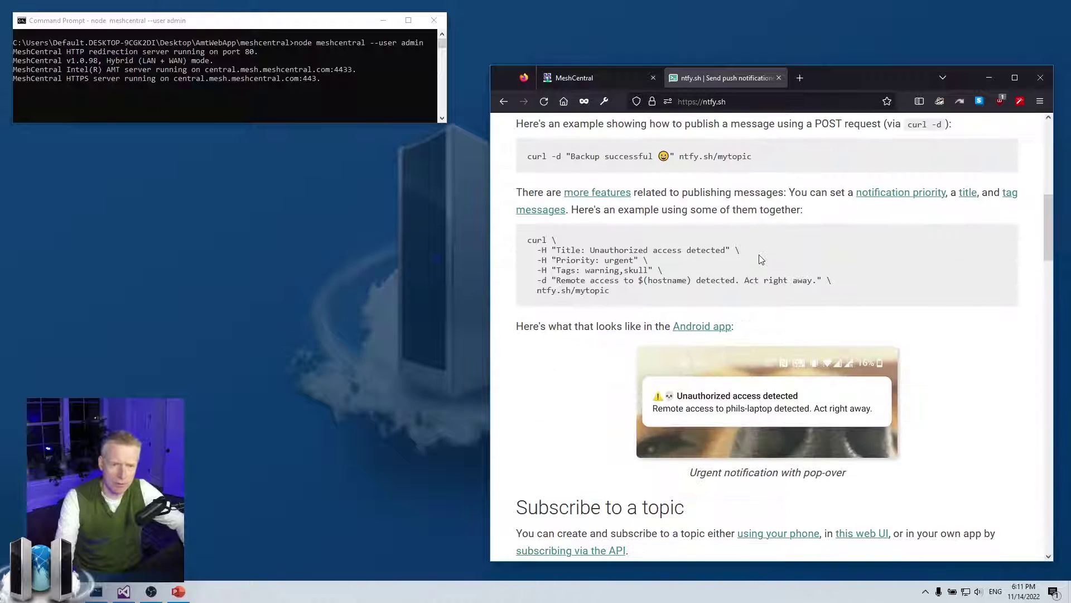
{"action": "scroll", "coordinate": [762, 260], "scroll_direction": "down", "scroll_amount": 6}
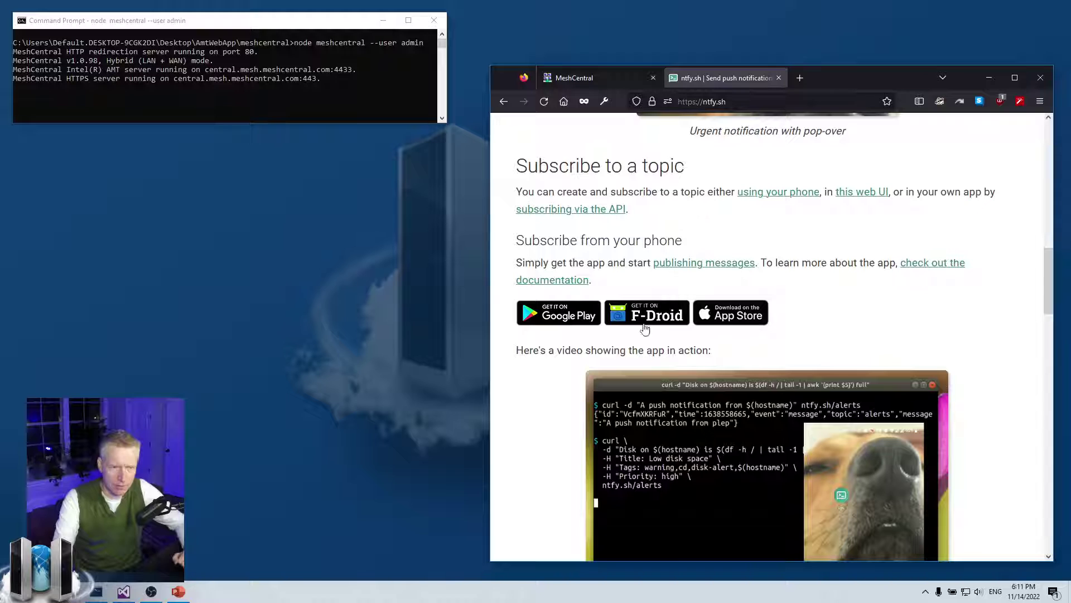
{"action": "scroll", "coordinate": [631, 362], "scroll_direction": "down", "scroll_amount": 4}
{"action": "scroll", "coordinate": [729, 328], "scroll_direction": "down", "scroll_amount": 6}
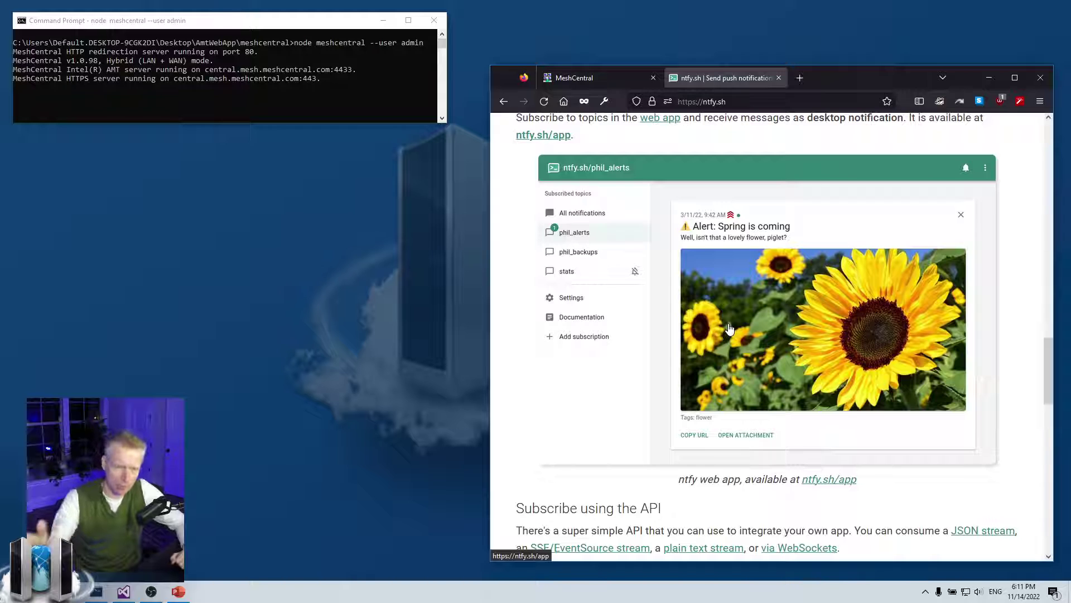
{"action": "scroll", "coordinate": [729, 328], "scroll_direction": "down", "scroll_amount": 4}
{"action": "scroll", "coordinate": [729, 328], "scroll_direction": "up", "scroll_amount": 20}
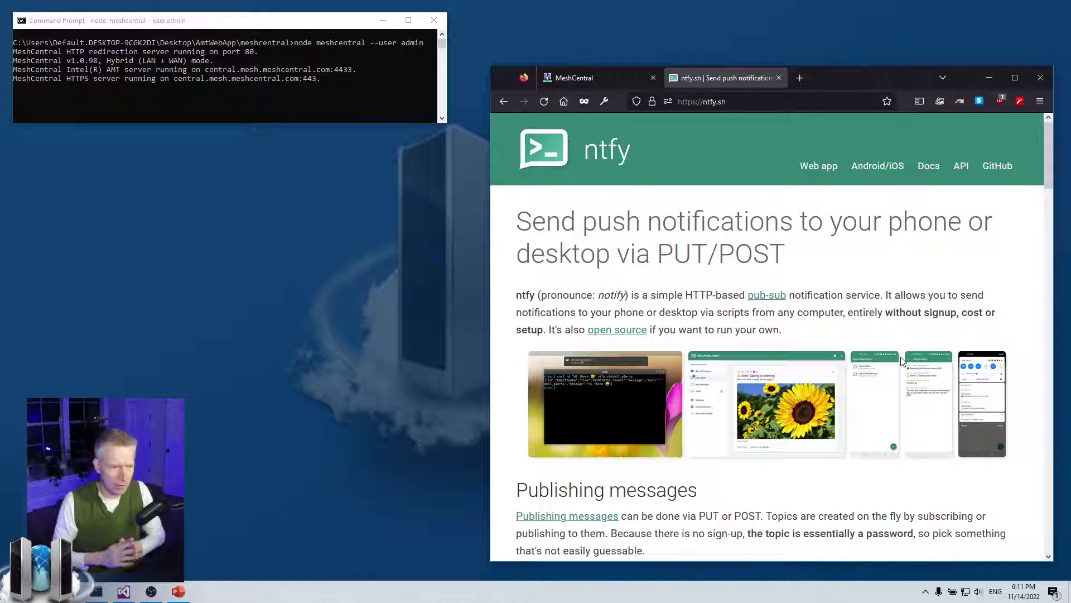
Return to MeshCentral and open the My Account page
{"action": "left_click", "coordinate": [620, 74]}
{"action": "left_click", "coordinate": [521, 239]}
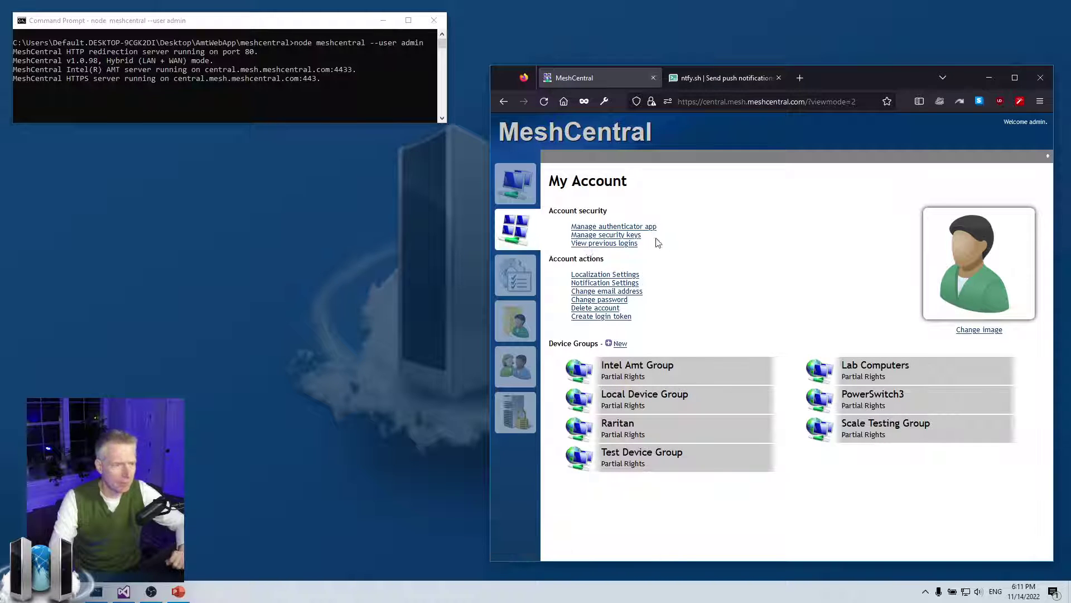
Switch to Visual Studio and enable ntfy in the messaging section of config.json by removing the underscore from "_ntfy": true
{"action": "key", "text": "alt+Tab"}
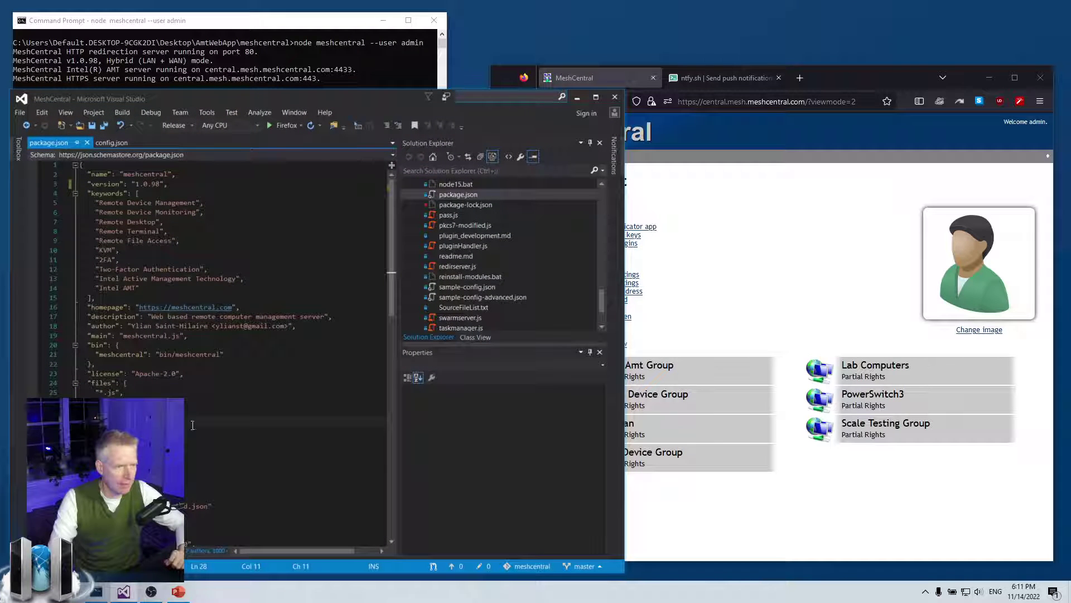
{"action": "left_click", "coordinate": [103, 143]}
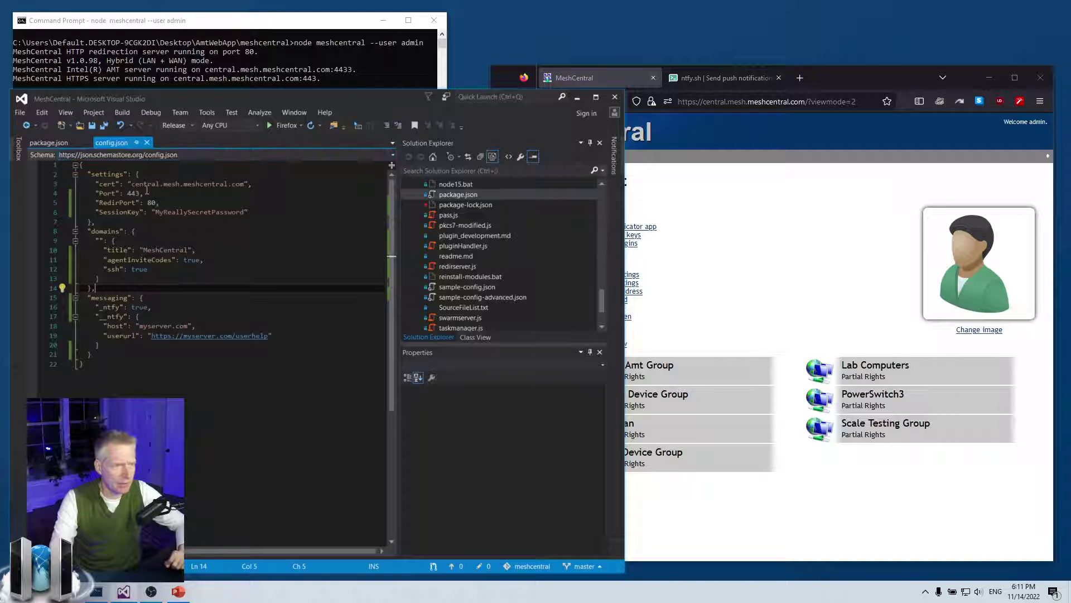
{"action": "left_click_drag", "start_coordinate": [88, 298], "coordinate": [186, 294]}
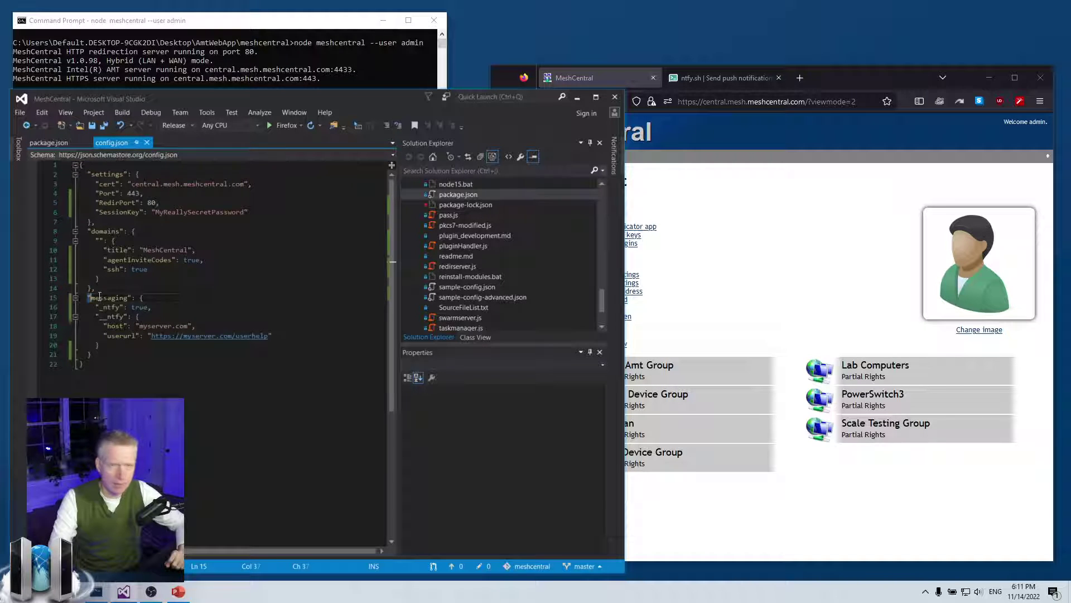
{"action": "key", "text": "Down"}
{"action": "key", "text": "Home"}
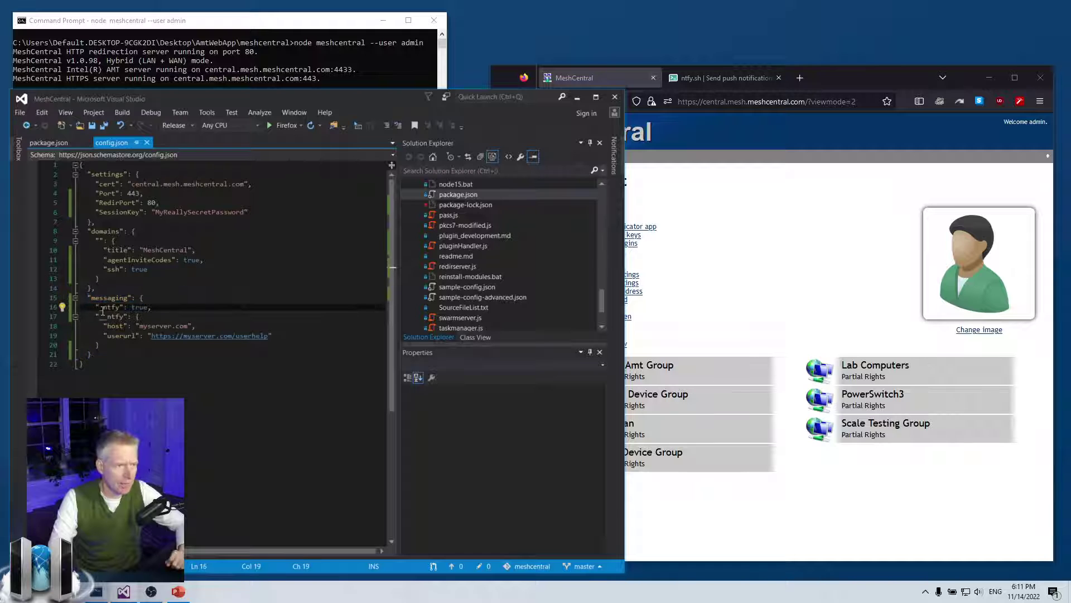
{"action": "key", "text": "BackSpace"}
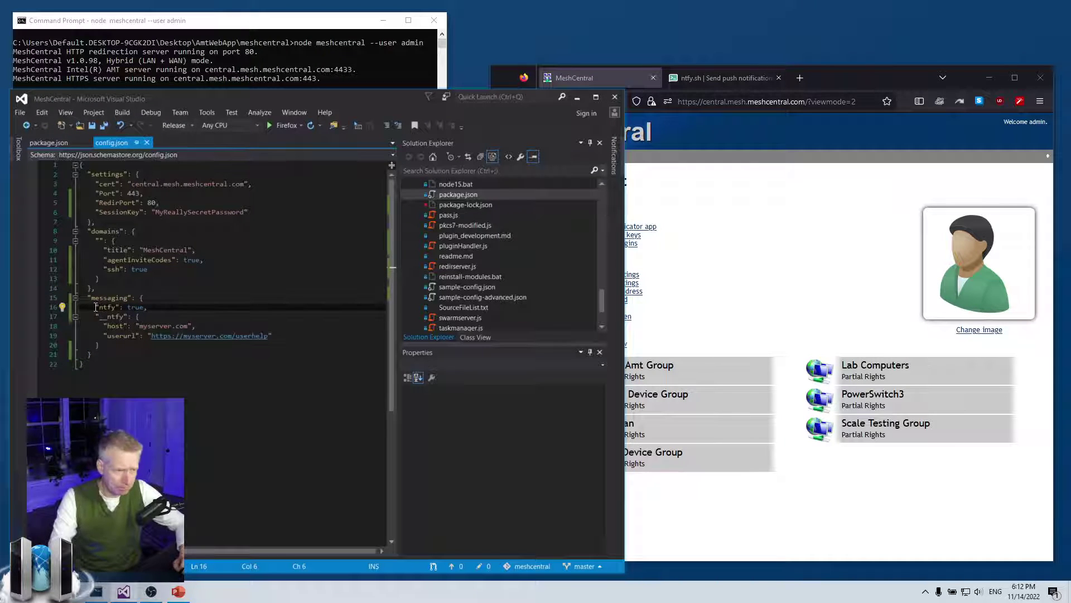
{"action": "left_click_drag", "start_coordinate": [96, 307], "coordinate": [151, 307]}
{"action": "left_click", "coordinate": [149, 307]}
{"action": "left_click", "coordinate": [138, 316]}
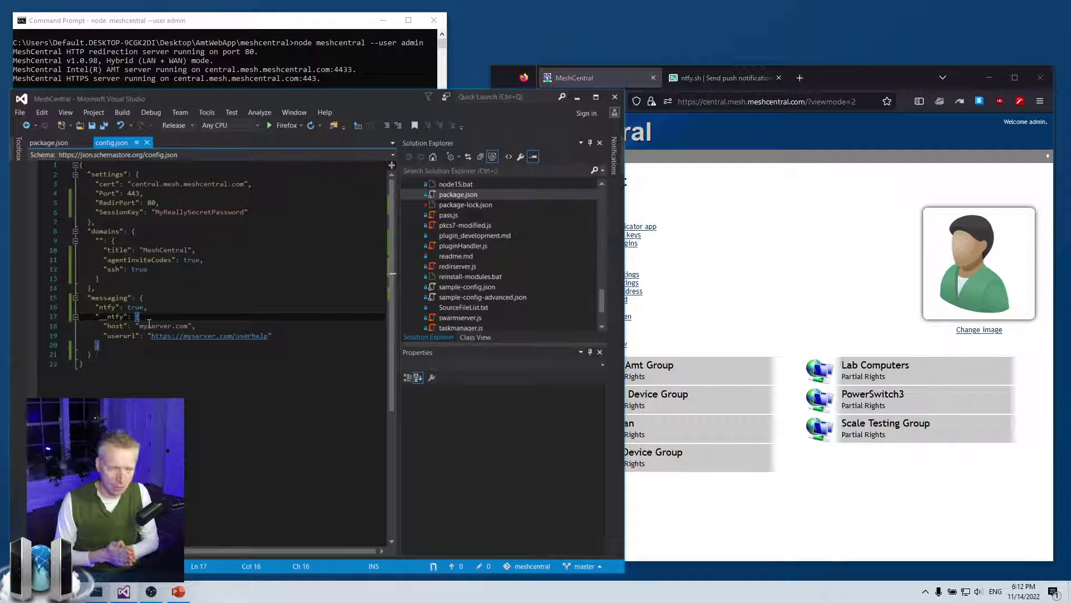
{"action": "left_click", "coordinate": [200, 307]}
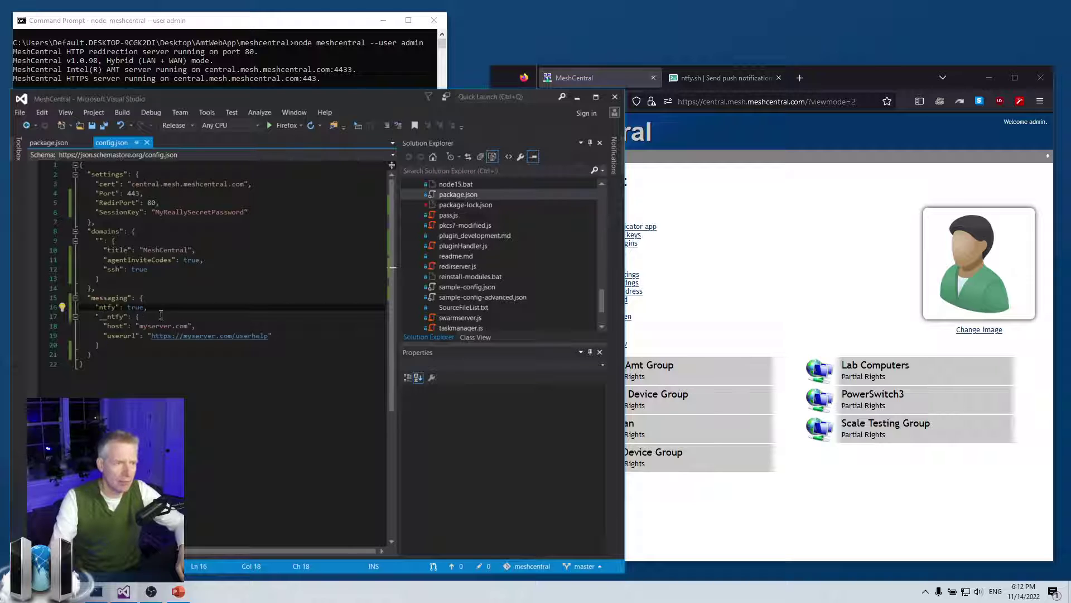
Stop the MeshCentral server in Command Prompt, restart it with "node meshcentral --user admin", and minimize Visual Studio
{"action": "left_click", "coordinate": [220, 62]}
{"action": "key", "text": "ctrl+c"}
{"action": "key", "text": "Up"}
{"action": "key", "text": "Return"}
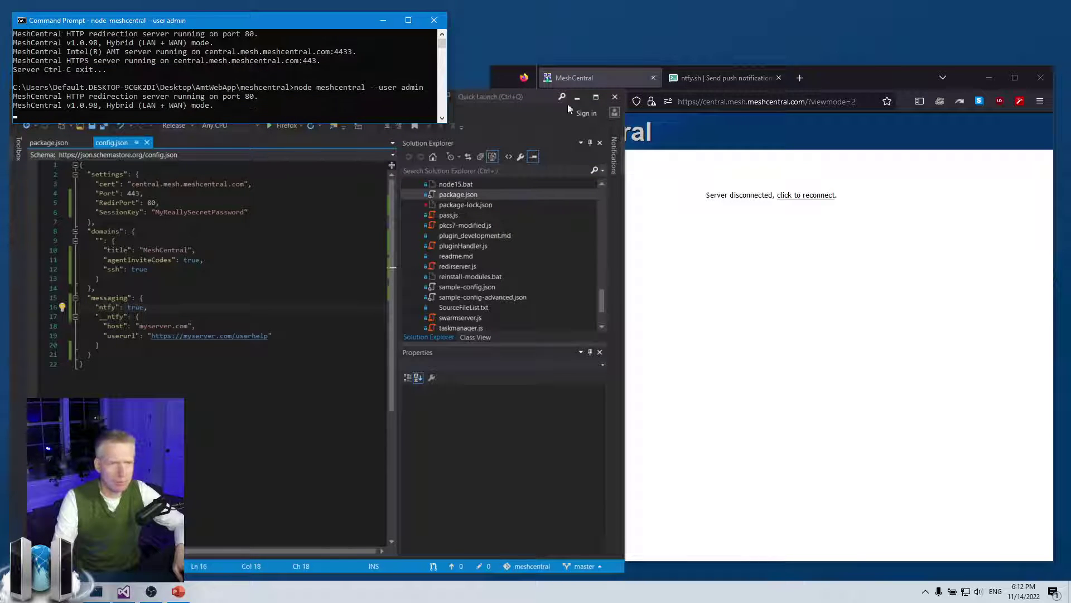
{"action": "left_click", "coordinate": [577, 99]}
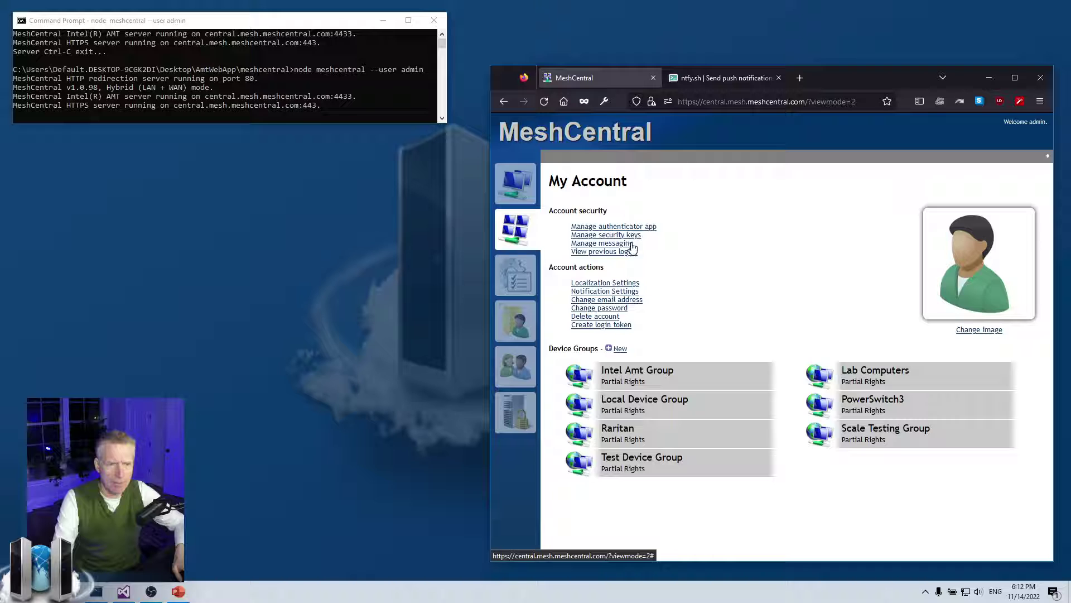
Open the account's messaging management dialog with ntfy as the service, and check its linked free service page
{"action": "left_click", "coordinate": [595, 244]}
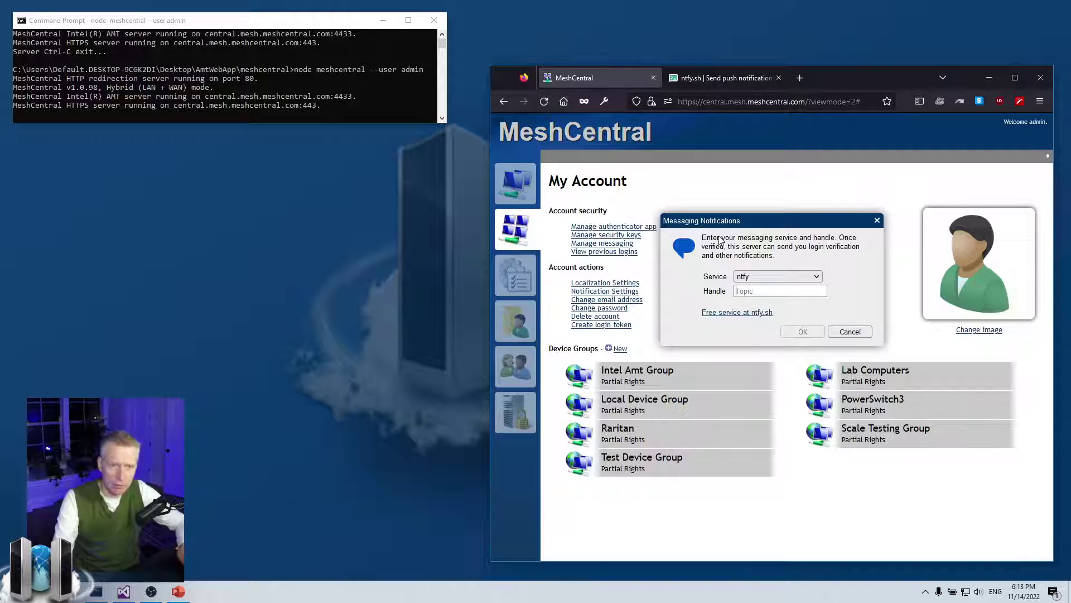
{"action": "left_click", "coordinate": [754, 277]}
{"action": "left_click", "coordinate": [754, 278]}
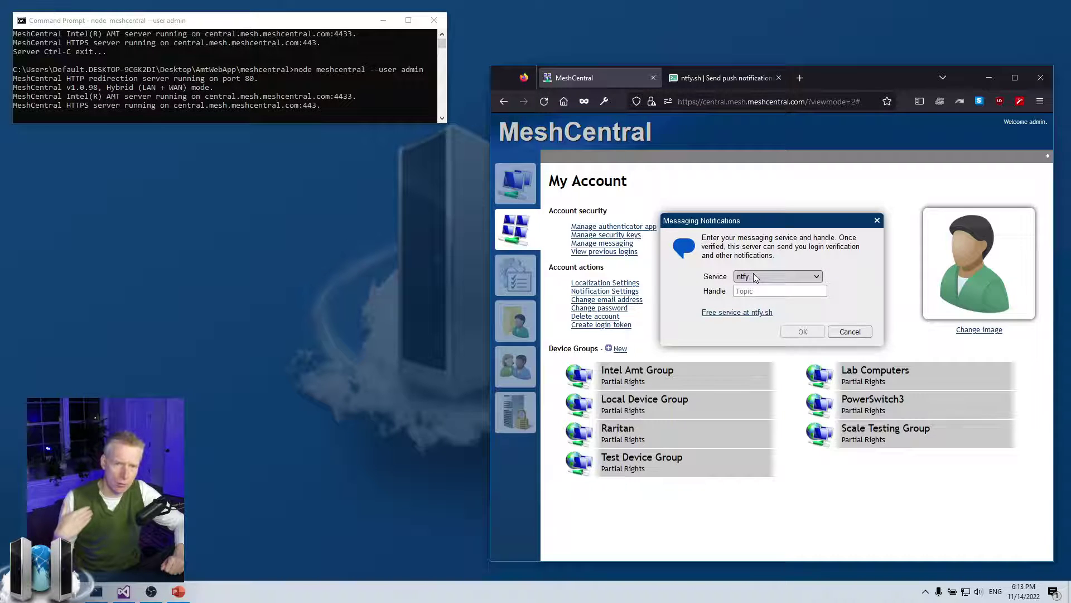
{"action": "left_click", "coordinate": [754, 278]}
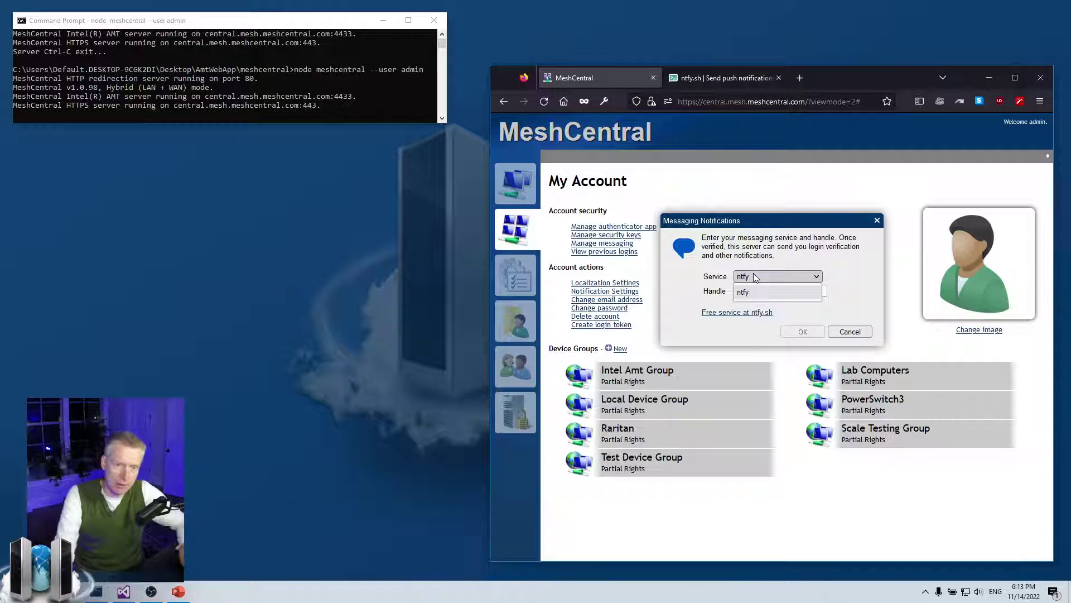
{"action": "left_click", "coordinate": [735, 300]}
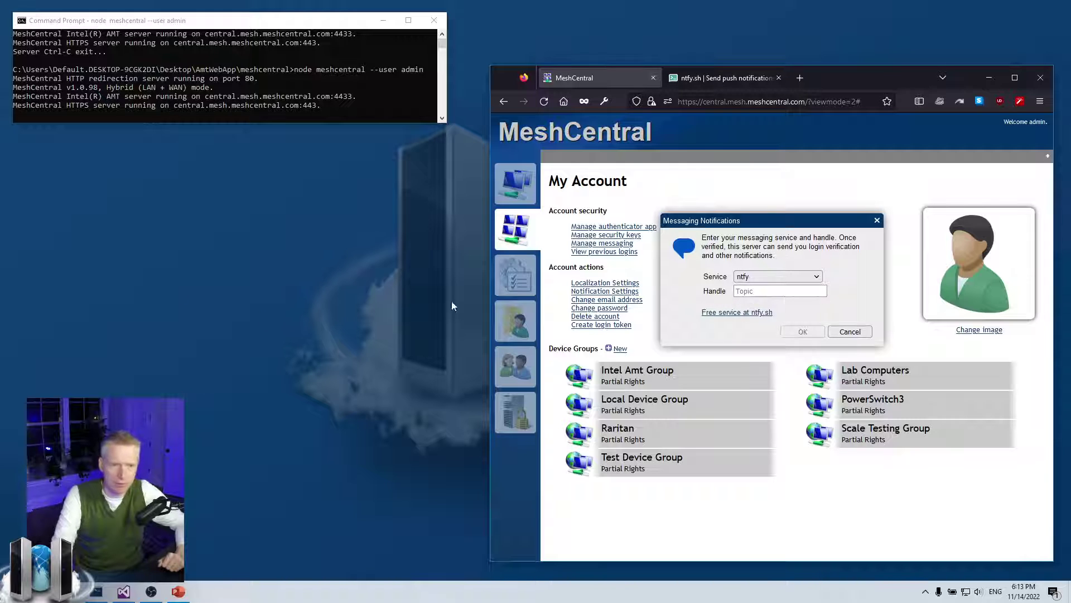
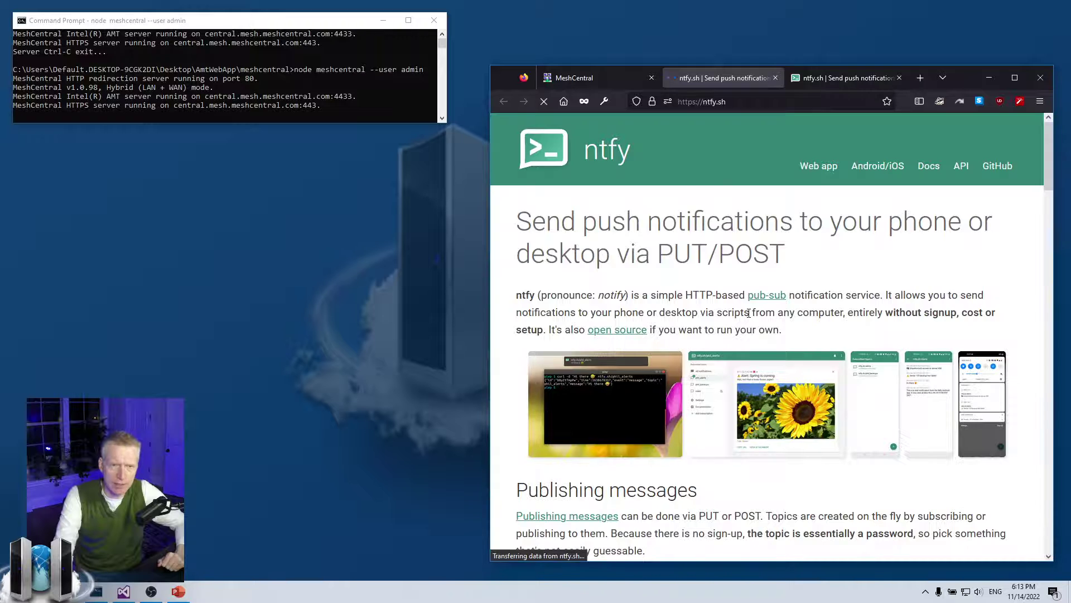
{"action": "left_click", "coordinate": [775, 78]}
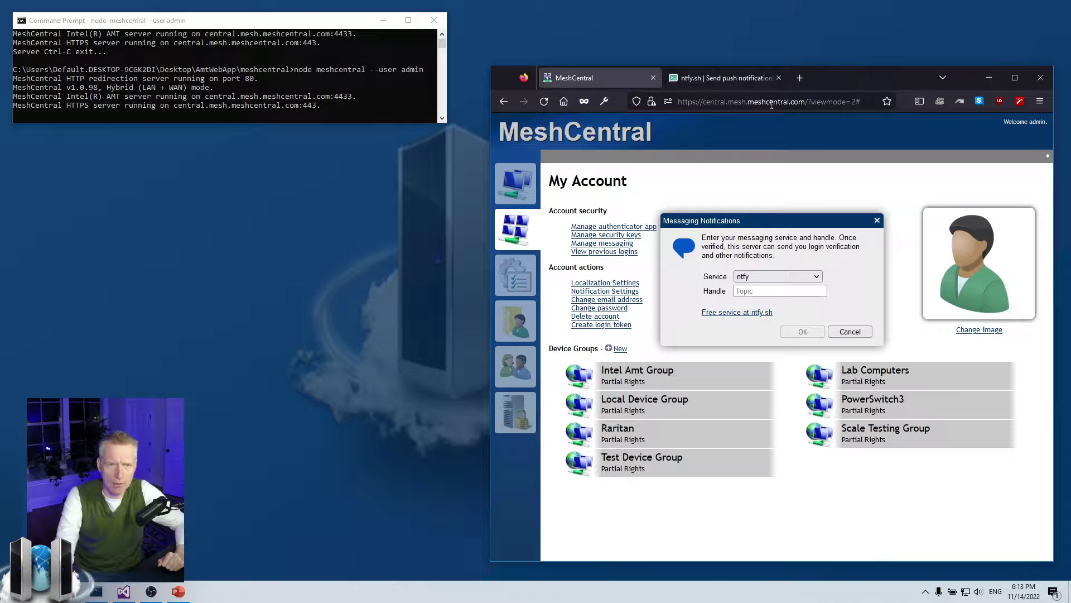
{"action": "left_click", "coordinate": [742, 291]}
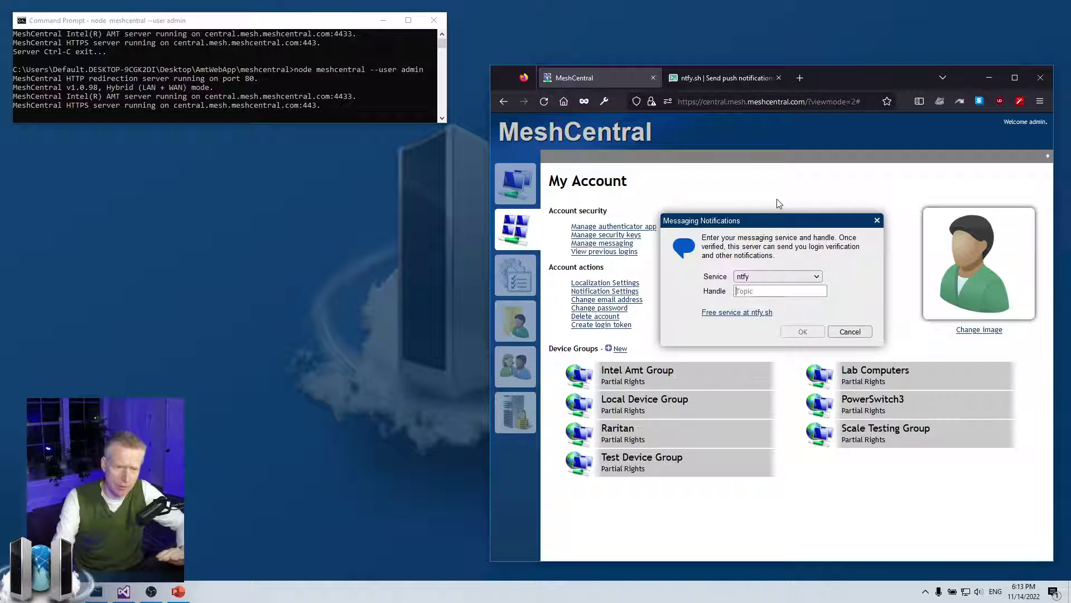
Move the ntfy.sh page into its own browser window and open the ntfy web app
{"action": "left_click", "coordinate": [718, 80]}
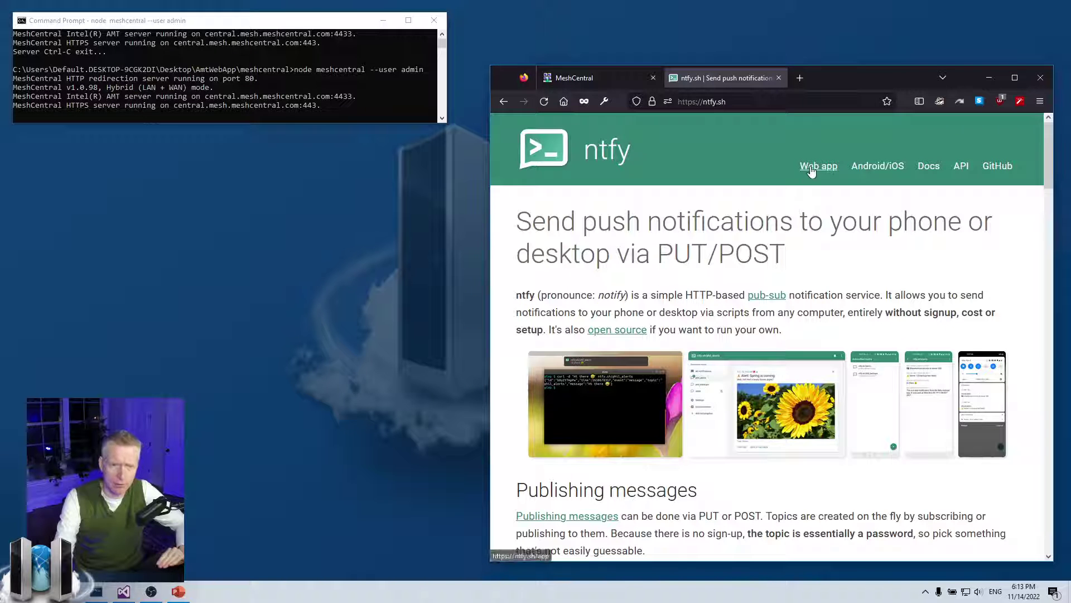
{"action": "left_click_drag", "start_coordinate": [725, 89], "coordinate": [476, 86]}
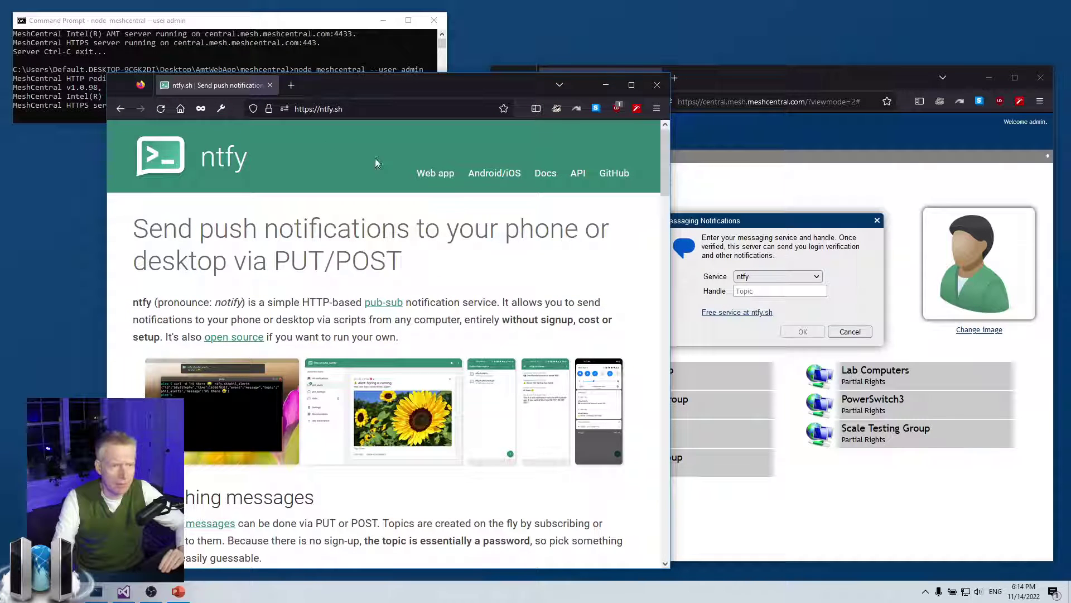
{"action": "left_click", "coordinate": [446, 174]}
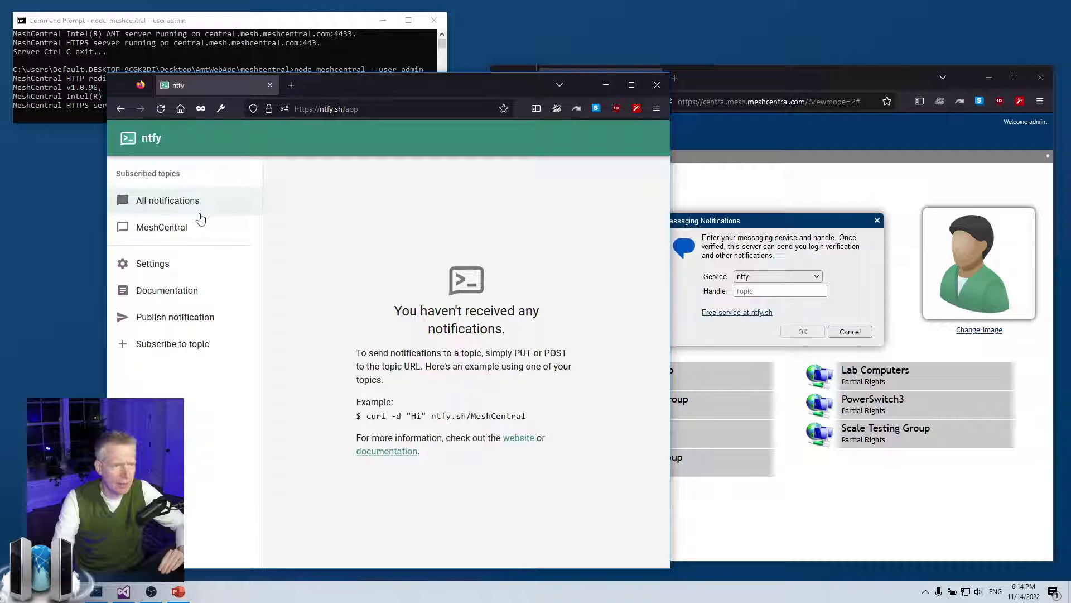
Unsubscribe from the existing MeshCentral topic in the ntfy web app
{"action": "left_click", "coordinate": [186, 227]}
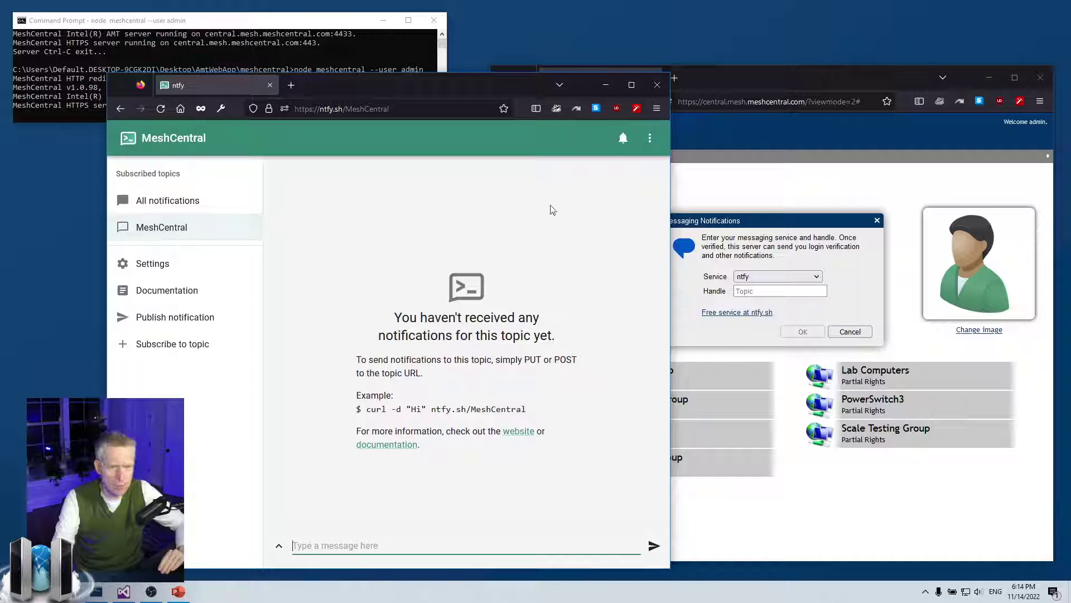
{"action": "left_click", "coordinate": [650, 138]}
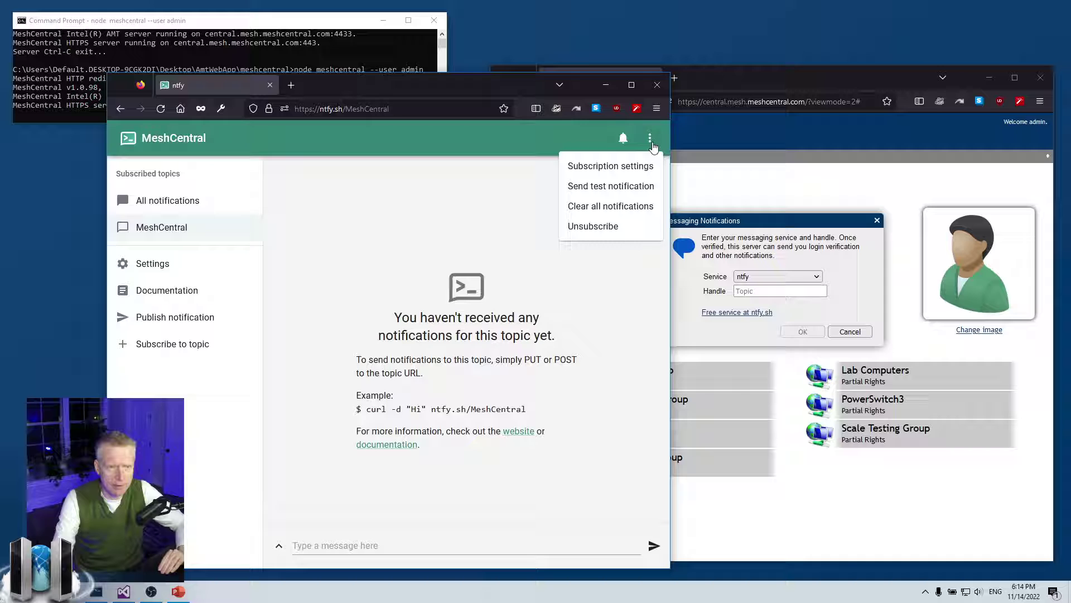
{"action": "left_click", "coordinate": [598, 228]}
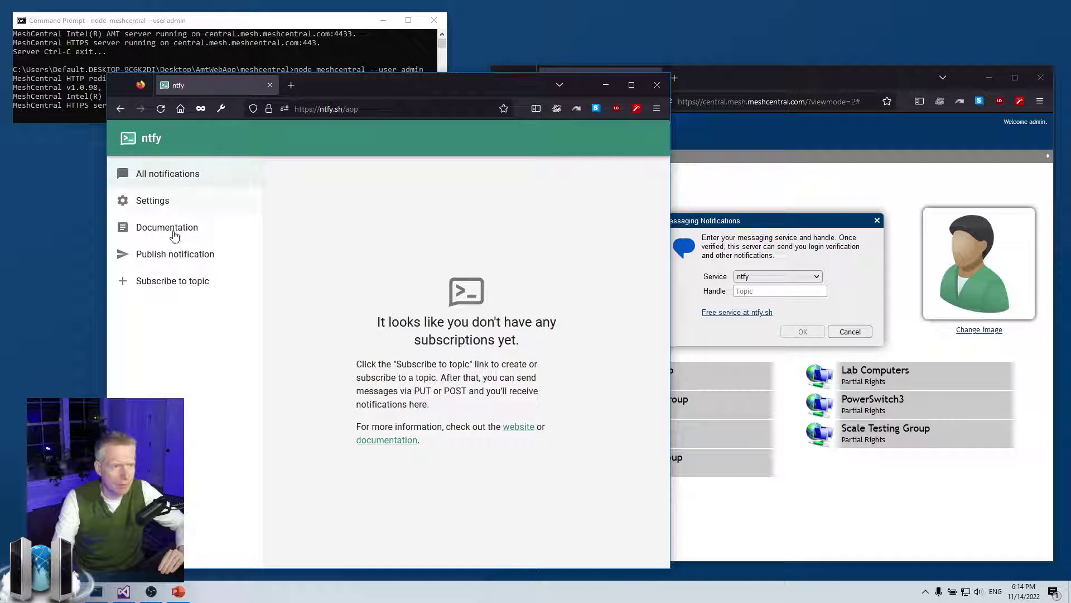
Subscribe to a new ntfy topic named MeshCentral1234, copying the topic name before subscribing
{"action": "left_click", "coordinate": [173, 282]}
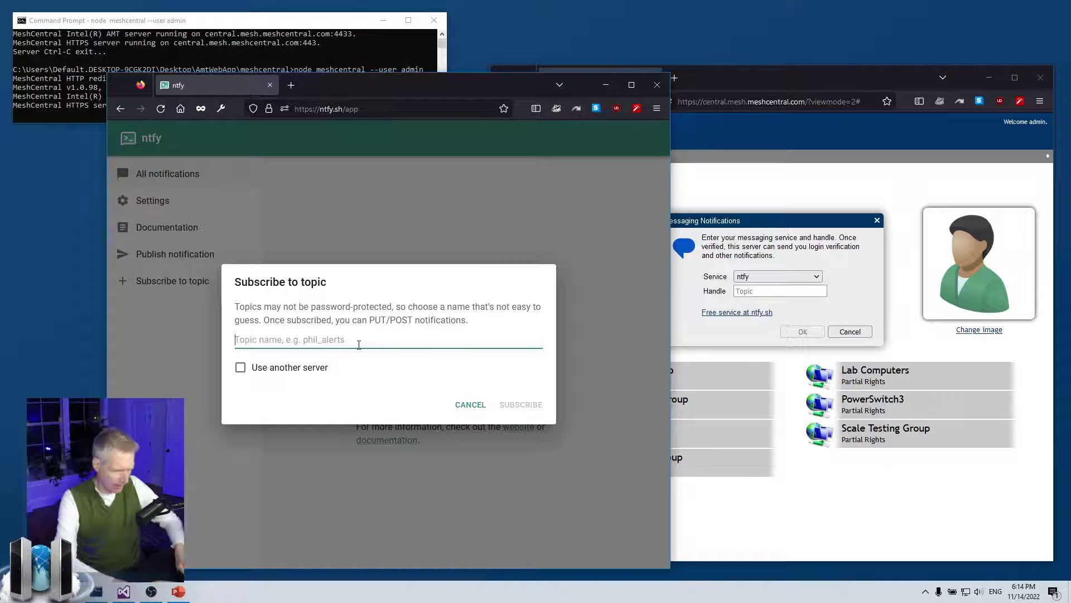
{"action": "type", "text": "Mezs"}
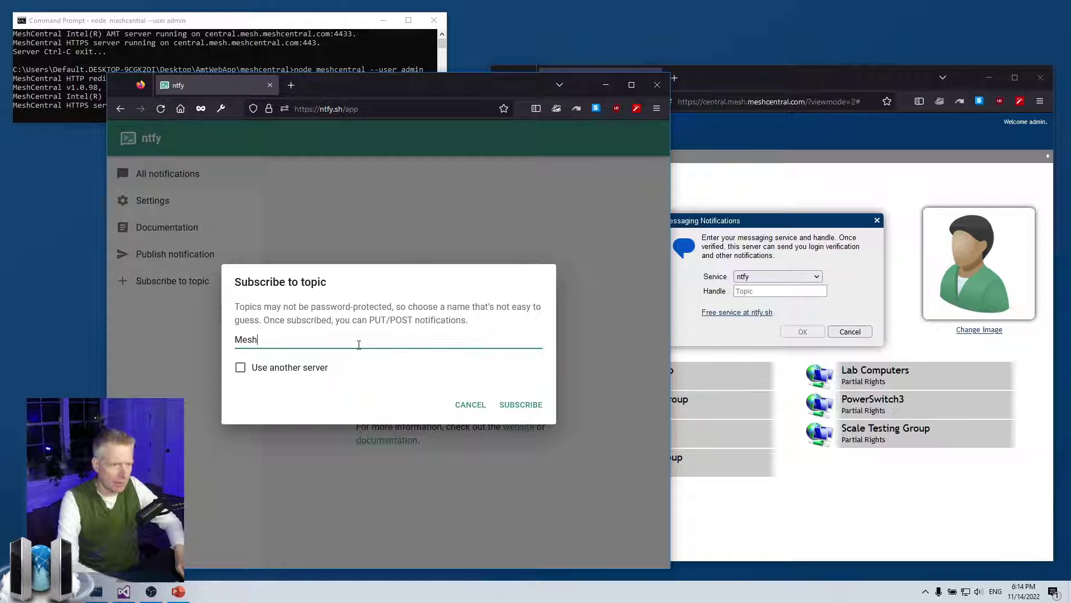
{"action": "type", "text": "Central1234"}
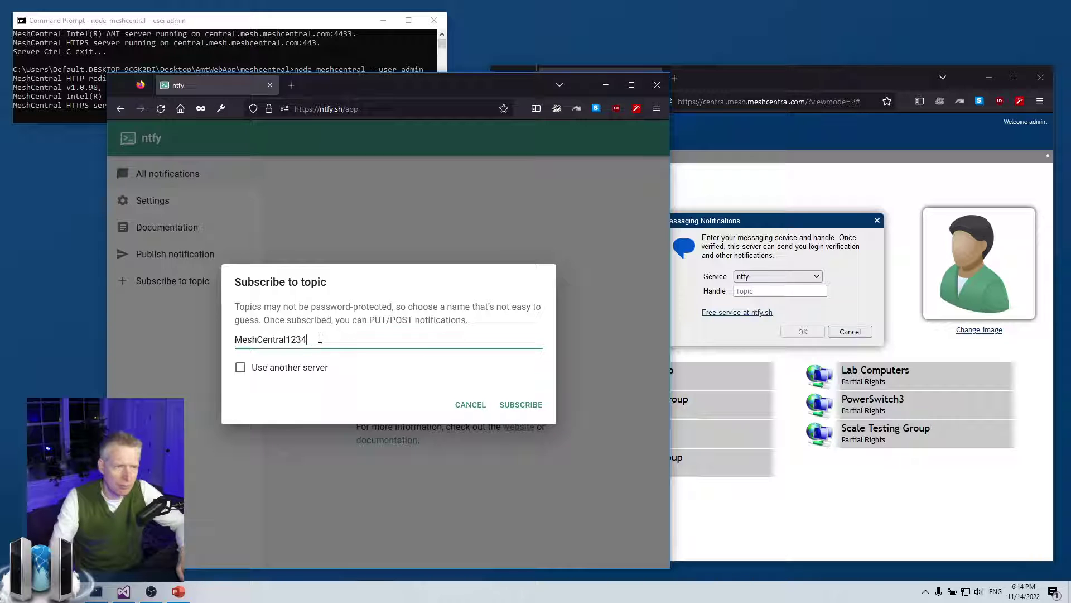
{"action": "left_click_drag", "start_coordinate": [316, 339], "coordinate": [233, 340]}
{"action": "key", "text": "ctrl+c"}
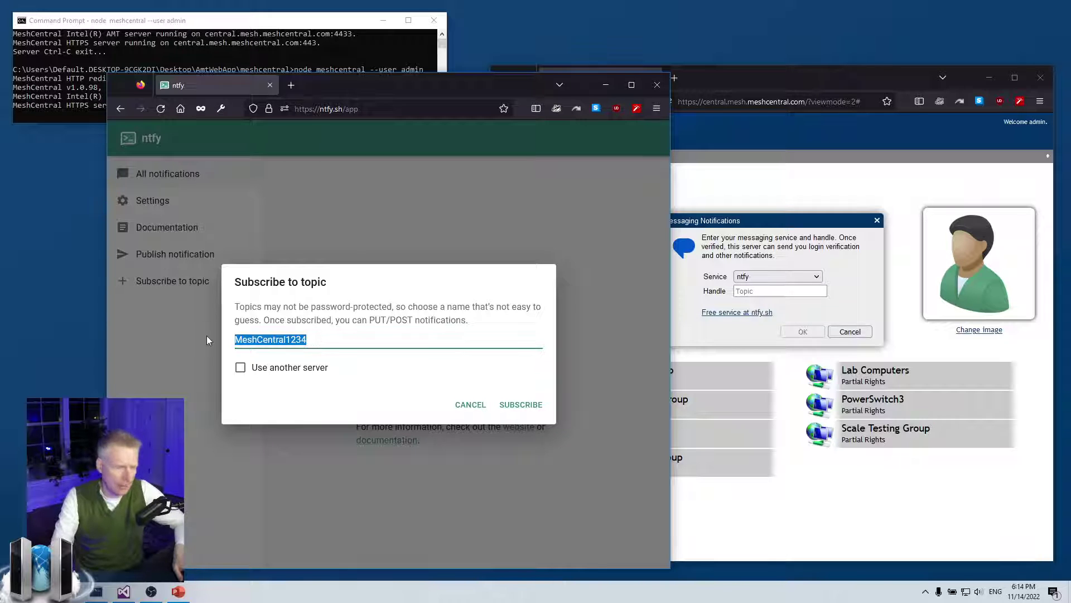
{"action": "left_click", "coordinate": [343, 340]}
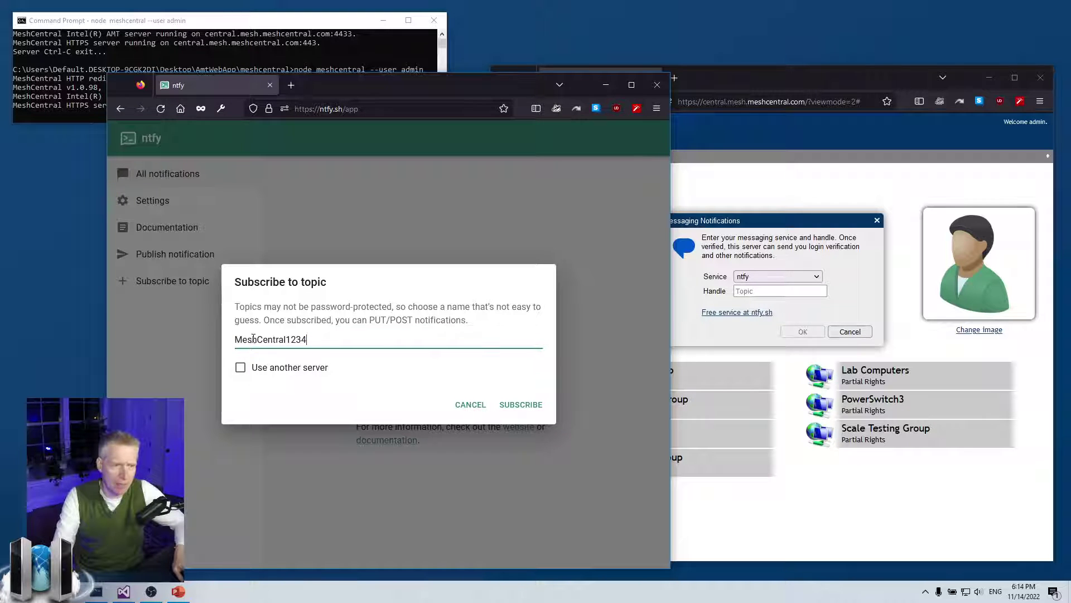
{"action": "left_click", "coordinate": [520, 408]}
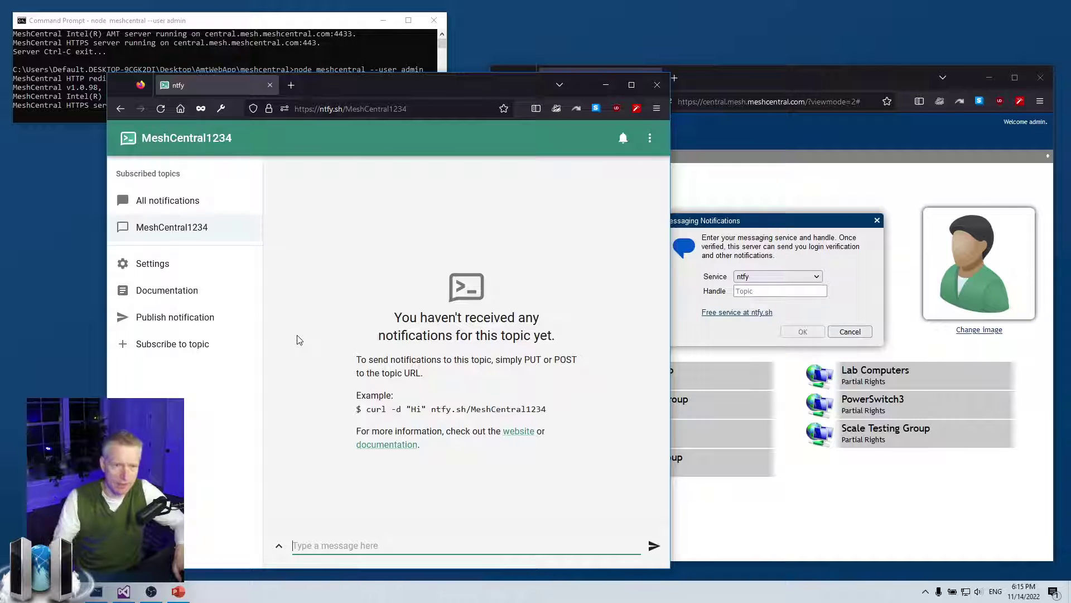
Paste MeshCentral1234 as the ntfy handle in MeshCentral's messaging notifications dialog and submit it
{"action": "left_click", "coordinate": [756, 292]}
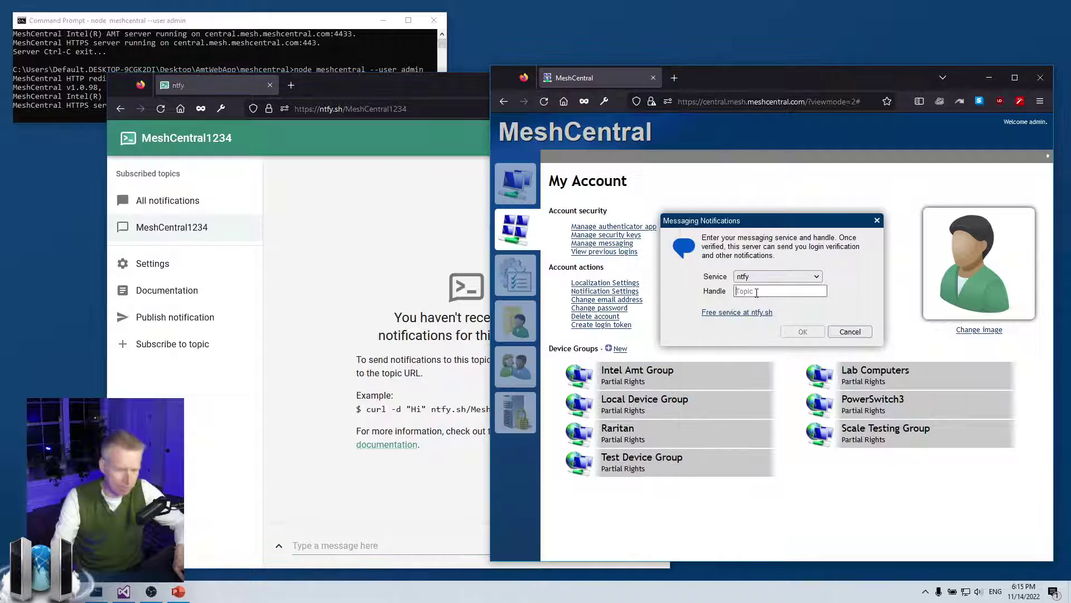
{"action": "key", "text": "ctrl+v"}
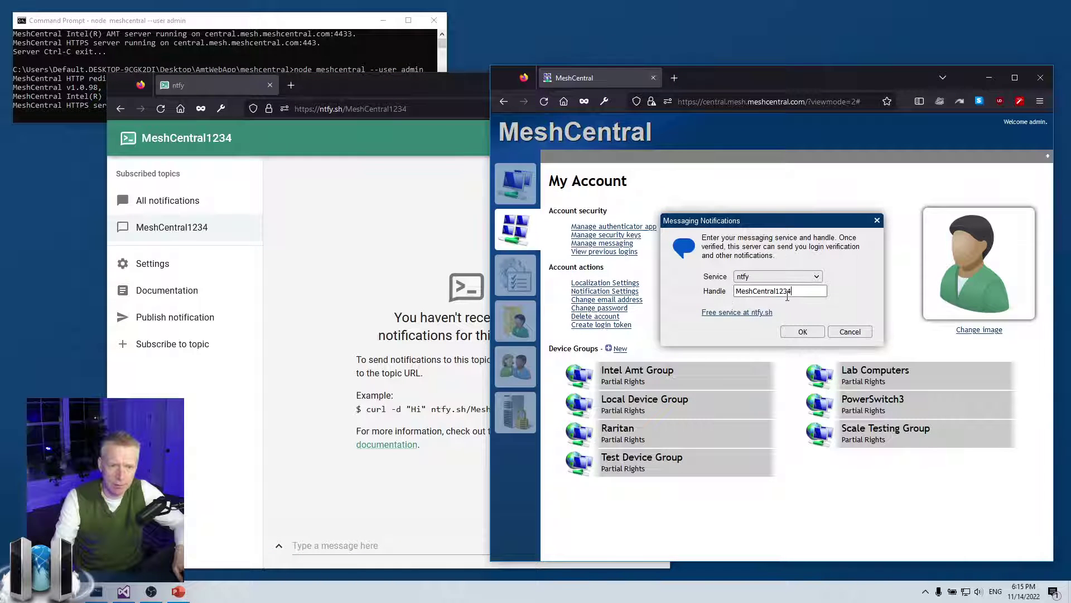
{"action": "left_click", "coordinate": [802, 332]}
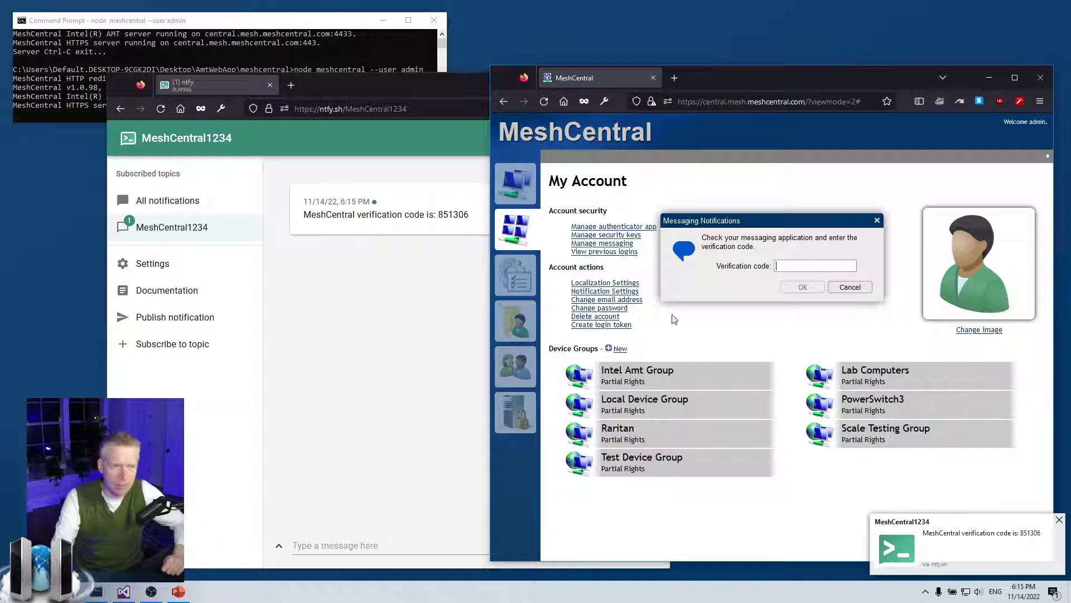
Copy the verification code from the ntfy message, paste it into MeshCentral's verification code field, and confirm
{"action": "left_click", "coordinate": [396, 257]}
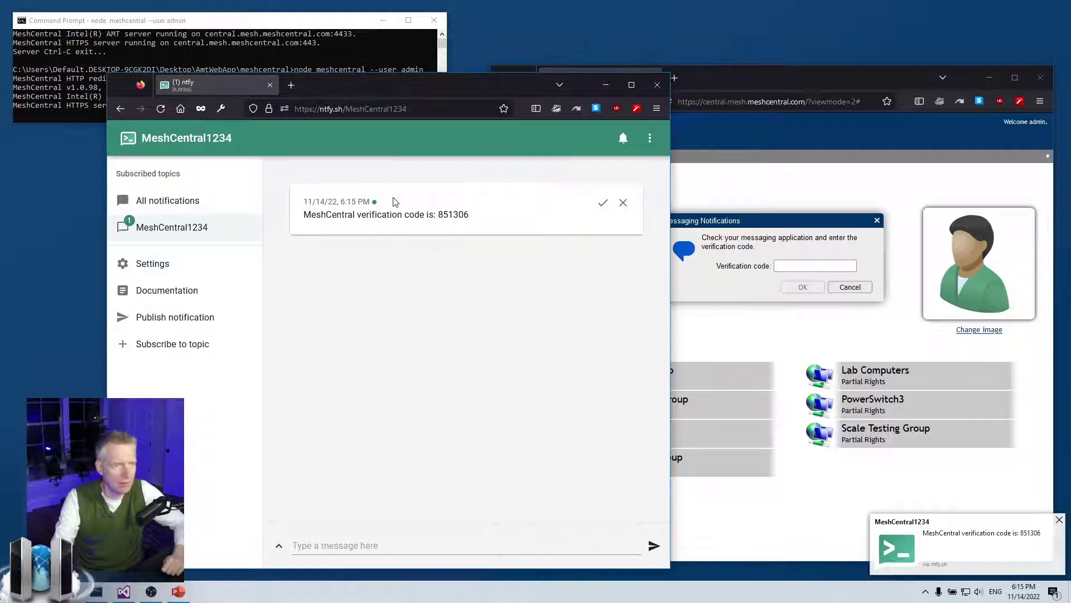
{"action": "double_click", "coordinate": [453, 214]}
{"action": "key", "text": "ctrl+c"}
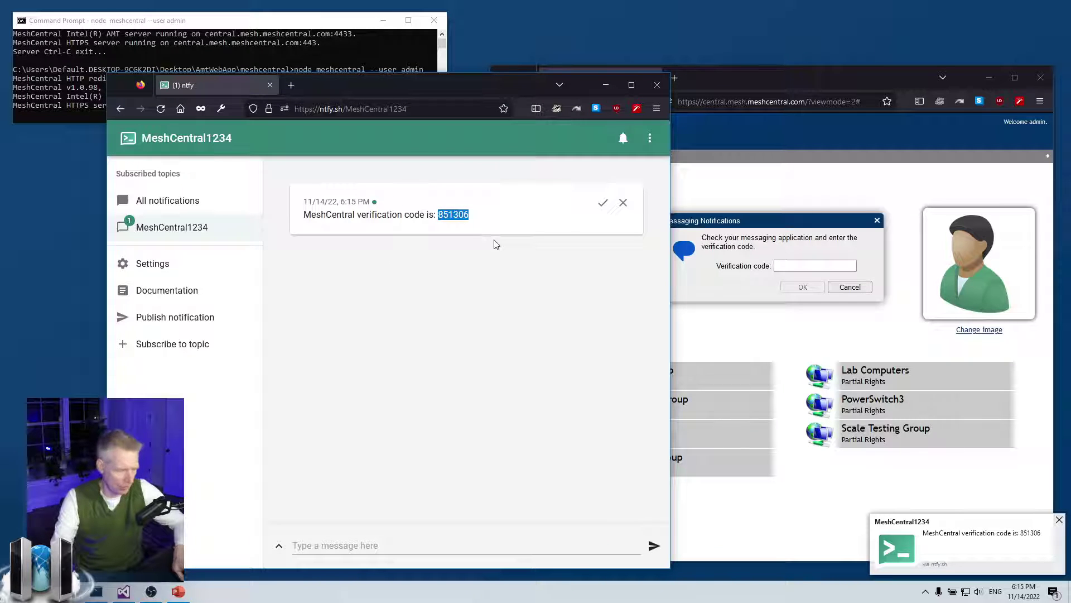
{"action": "left_click", "coordinate": [822, 265]}
{"action": "key", "text": "ctrl+v"}
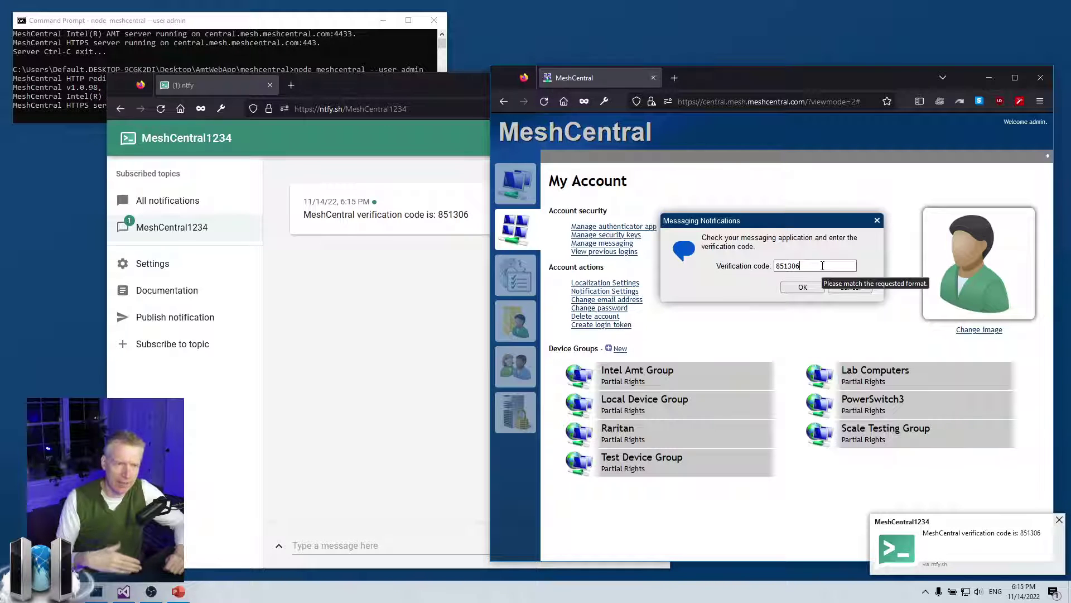
{"action": "left_click", "coordinate": [804, 287]}
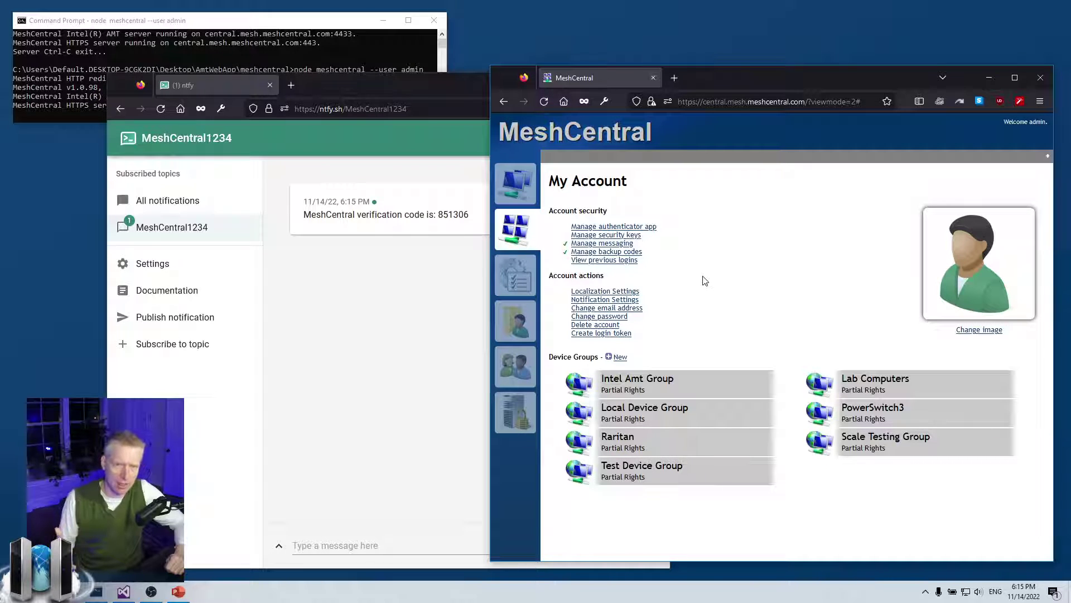
Review the verified messaging handle in the account's messaging management dialog and close it without removing messaging
{"action": "left_click", "coordinate": [612, 245]}
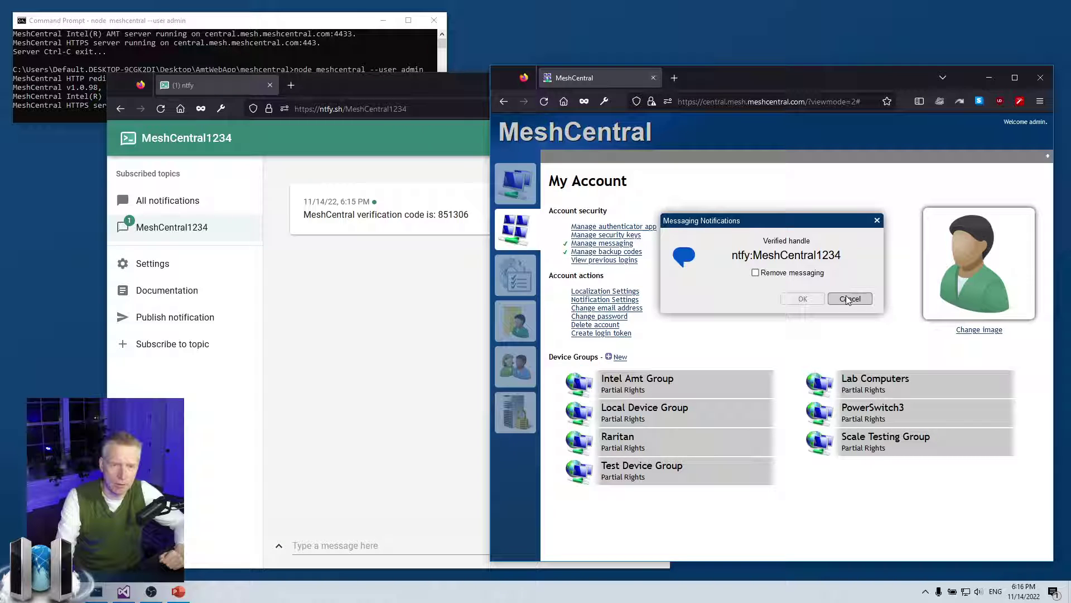
{"action": "left_click", "coordinate": [798, 277]}
{"action": "left_click", "coordinate": [798, 277]}
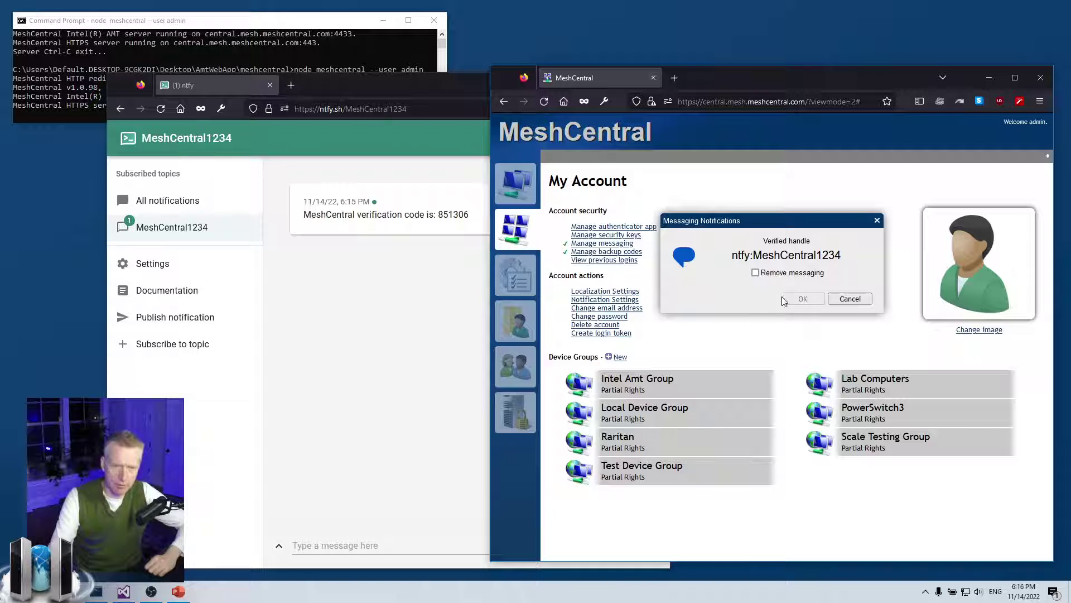
{"action": "left_click", "coordinate": [848, 299]}
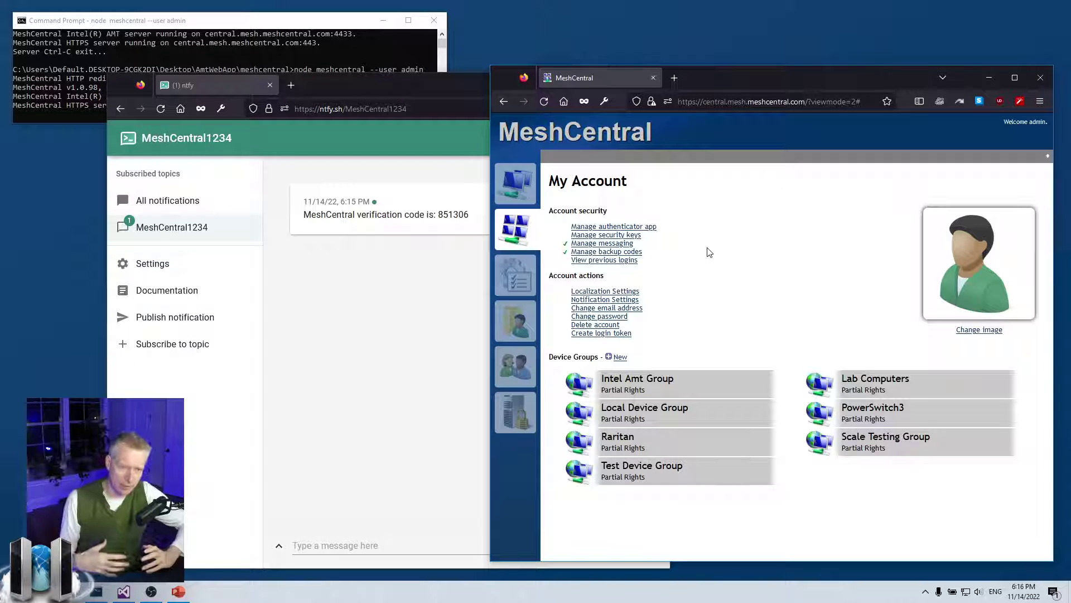
Open the admin user's details from the user list and send that user the message "Hello!"
{"action": "left_click", "coordinate": [527, 376]}
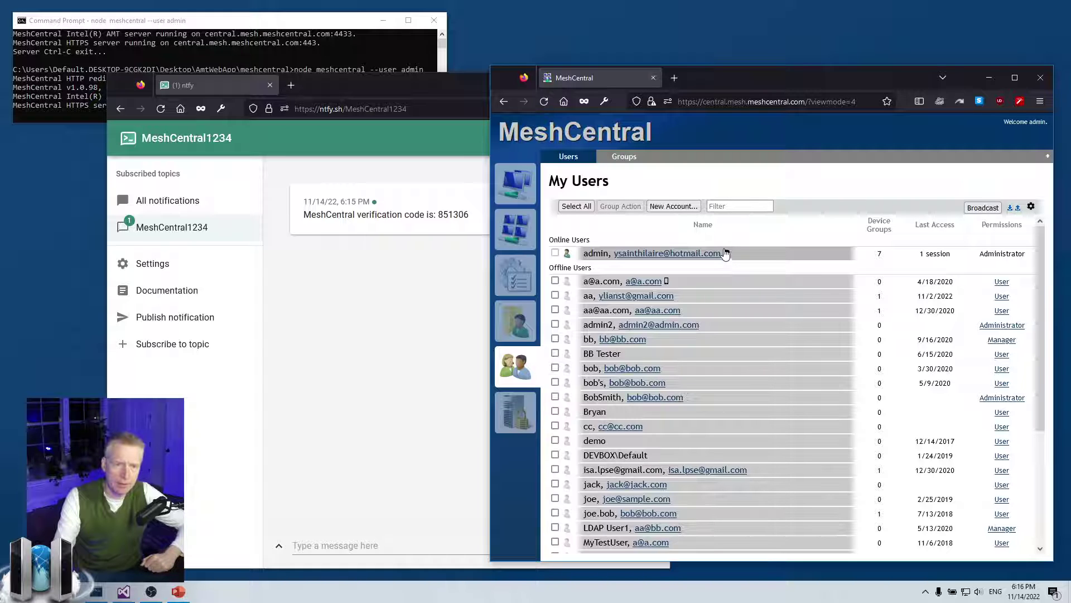
{"action": "mouse_move", "coordinate": [726, 256]}
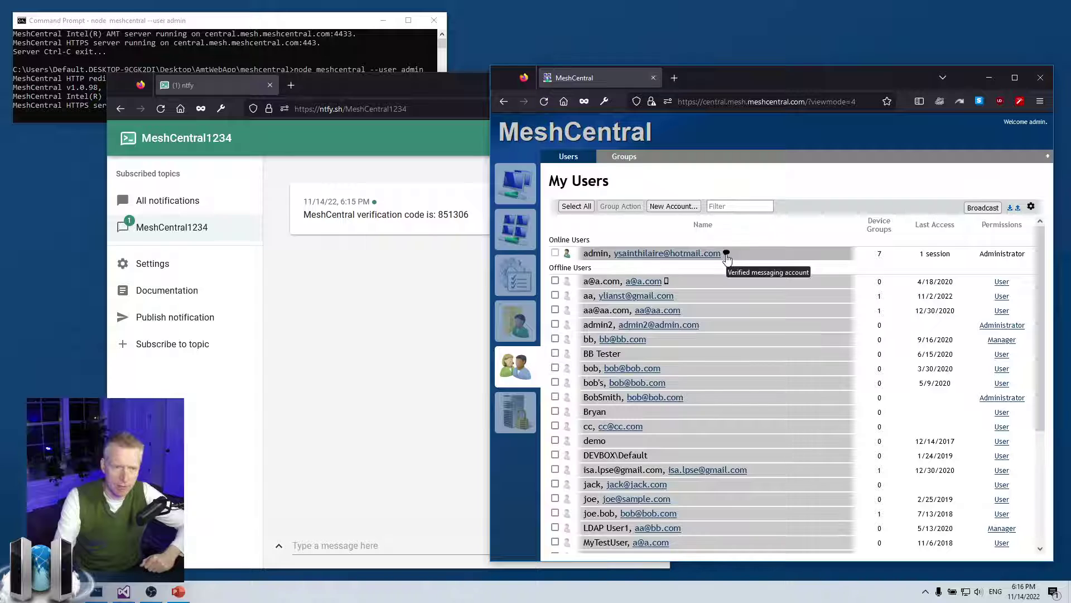
{"action": "left_click", "coordinate": [726, 256]}
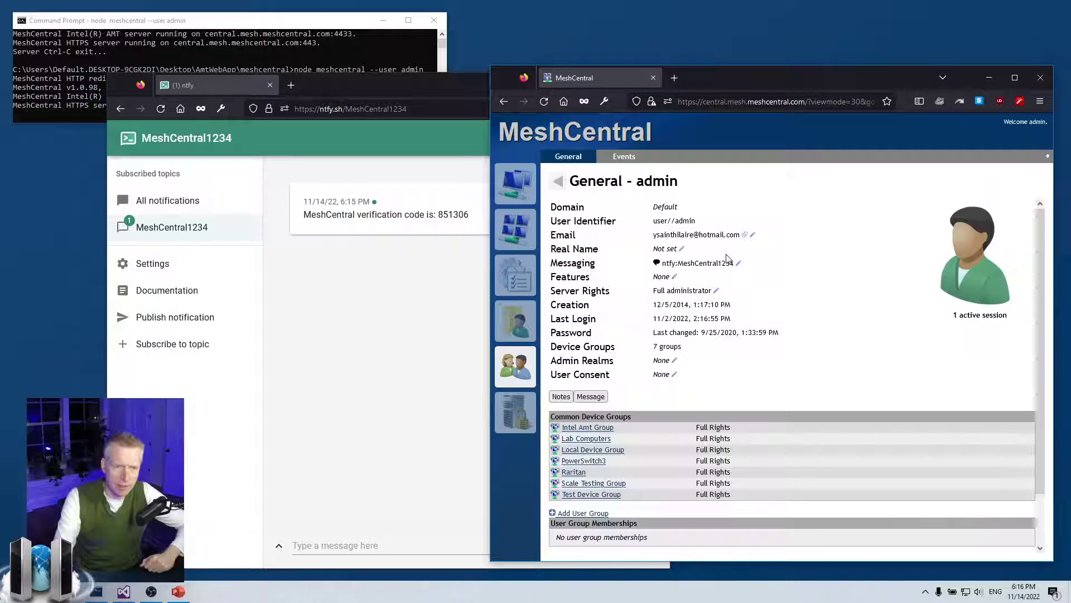
{"action": "left_click", "coordinate": [586, 397]}
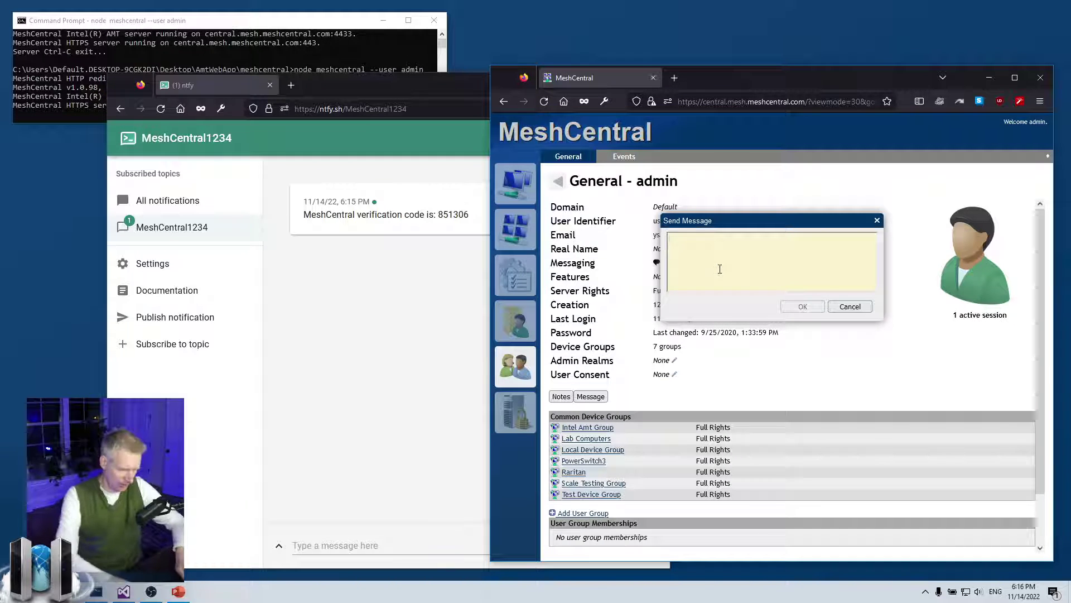
{"action": "type", "text": "Hell"}
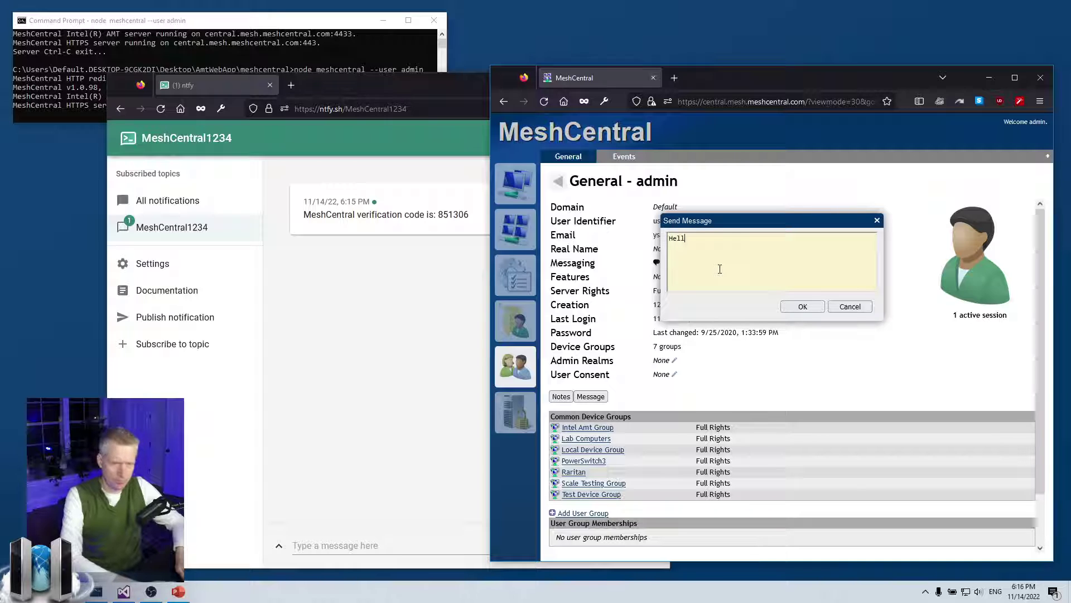
{"action": "type", "text": "o!"}
{"action": "left_click", "coordinate": [799, 306]}
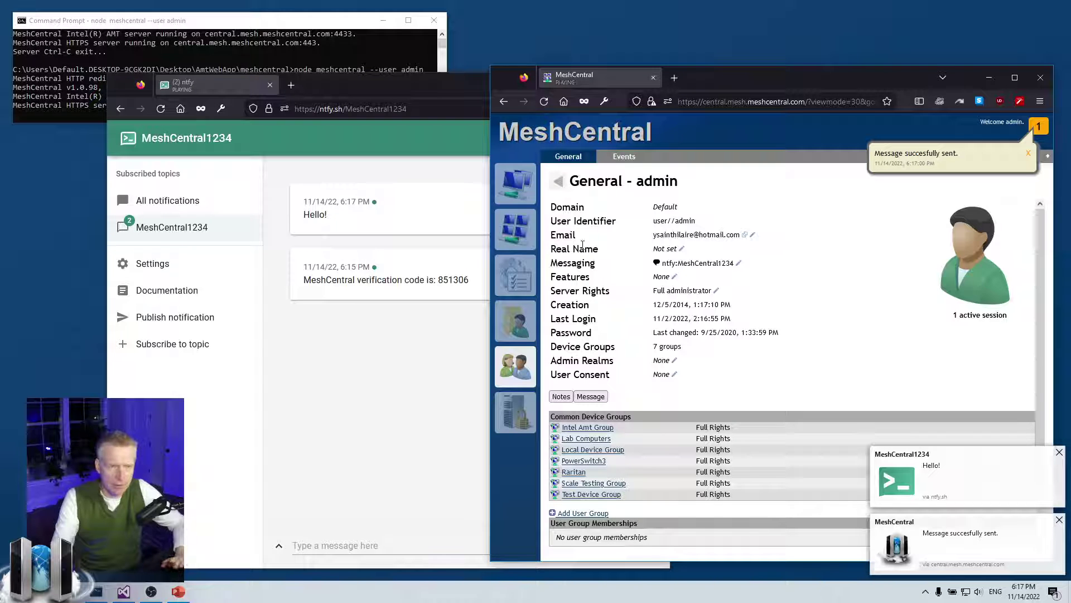
Check the account's general notification settings, cancel without changes, and dismiss the two desktop notification pop-ups
{"action": "left_click", "coordinate": [530, 235]}
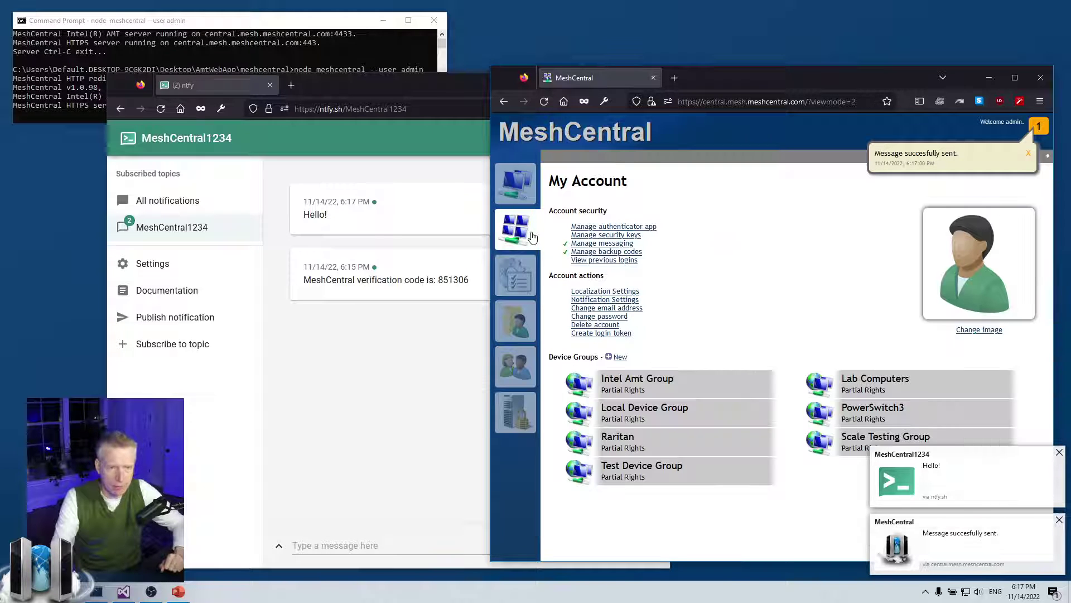
{"action": "left_click", "coordinate": [595, 301]}
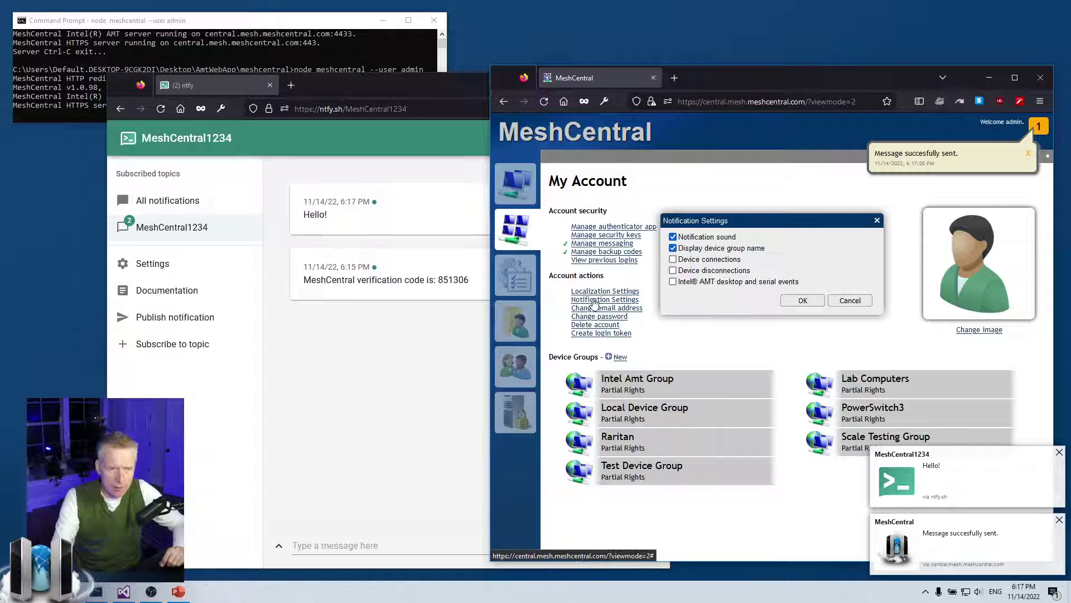
{"action": "left_click", "coordinate": [851, 300]}
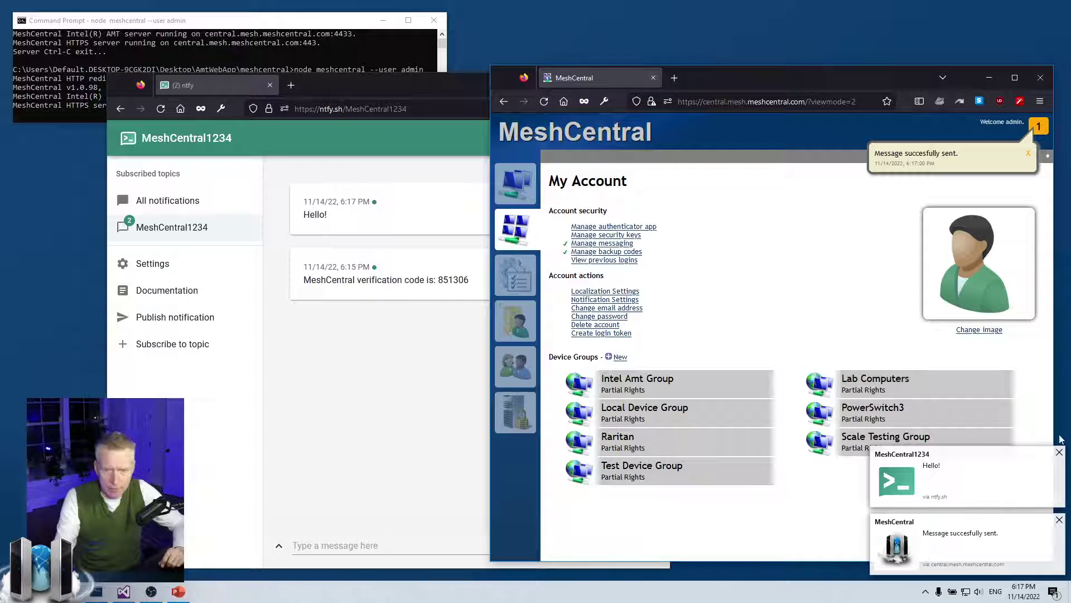
{"action": "left_click", "coordinate": [1059, 452]}
{"action": "left_click", "coordinate": [1059, 519]}
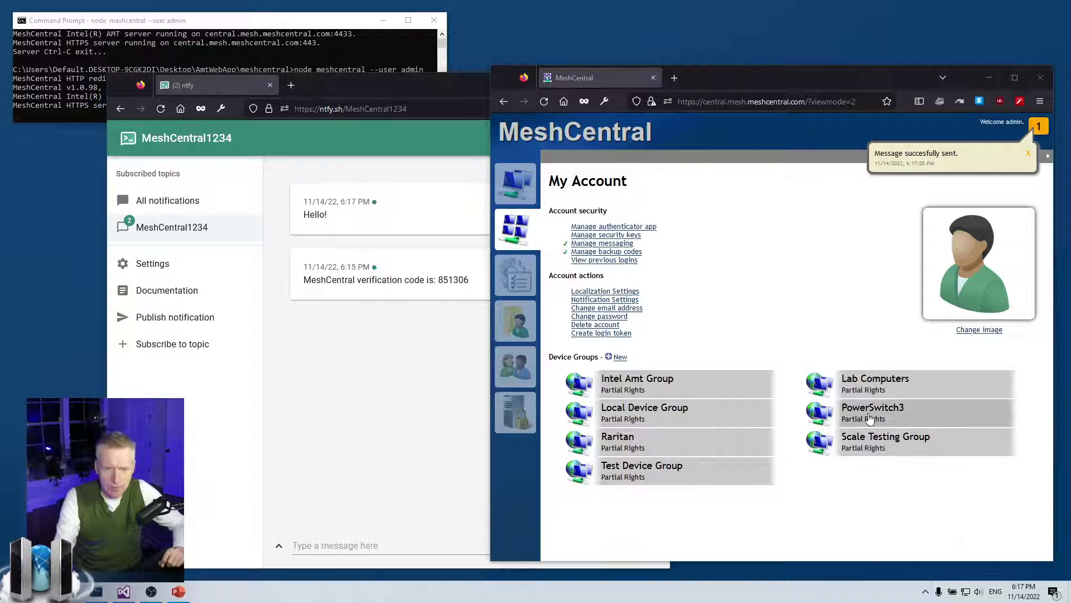
Enable messaging notifications for device connections and disconnections on the Lab Computers device group, save, and reopen its notification settings
{"action": "left_click", "coordinate": [868, 384]}
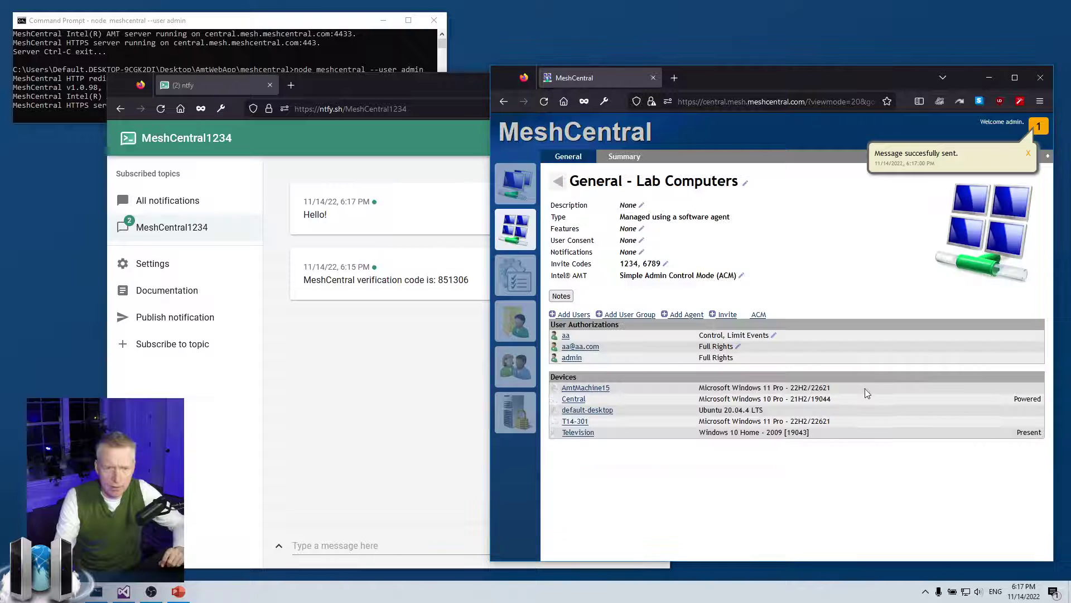
{"action": "left_click", "coordinate": [1029, 158]}
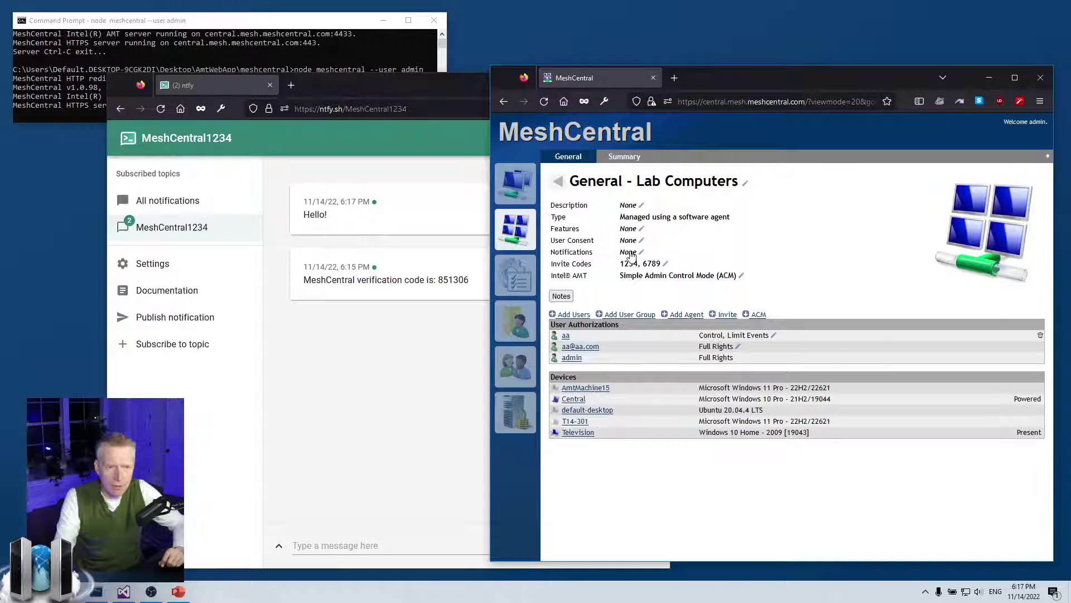
{"action": "left_click", "coordinate": [629, 252]}
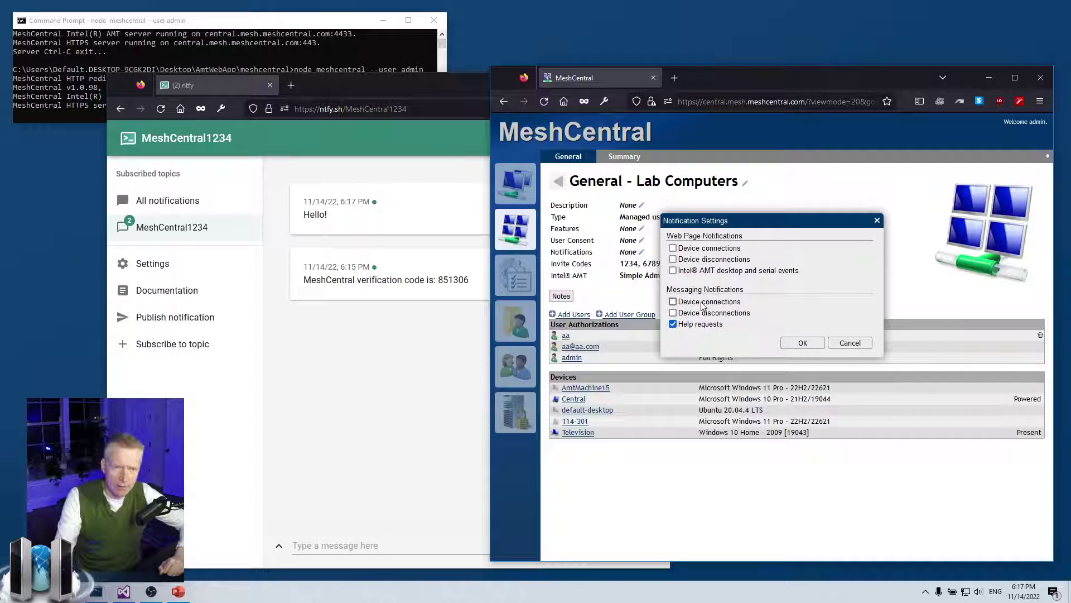
{"action": "left_click", "coordinate": [704, 302]}
{"action": "left_click", "coordinate": [701, 313]}
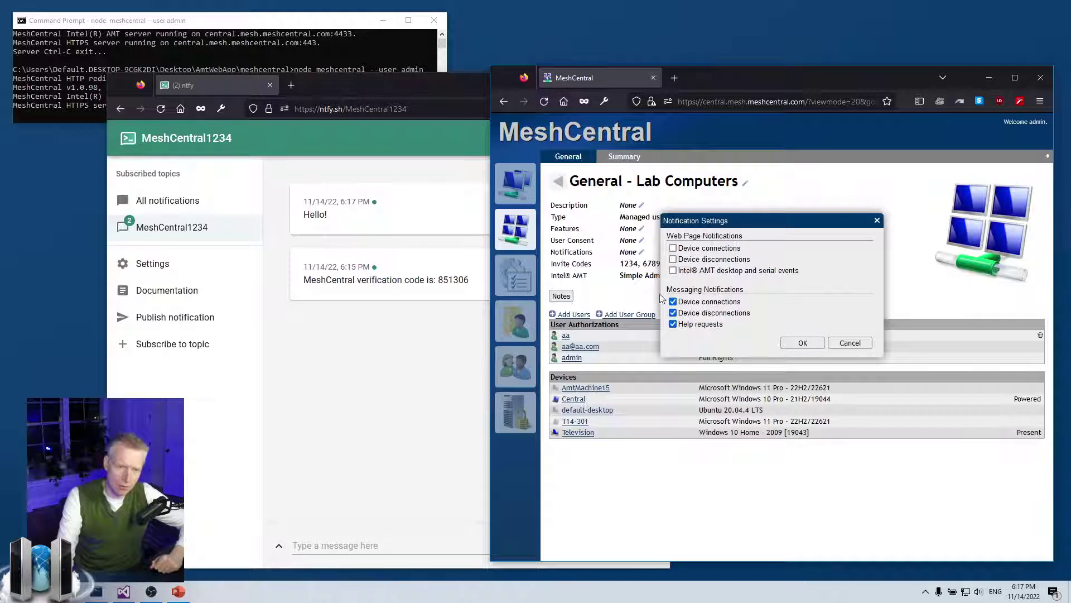
{"action": "left_click", "coordinate": [801, 343]}
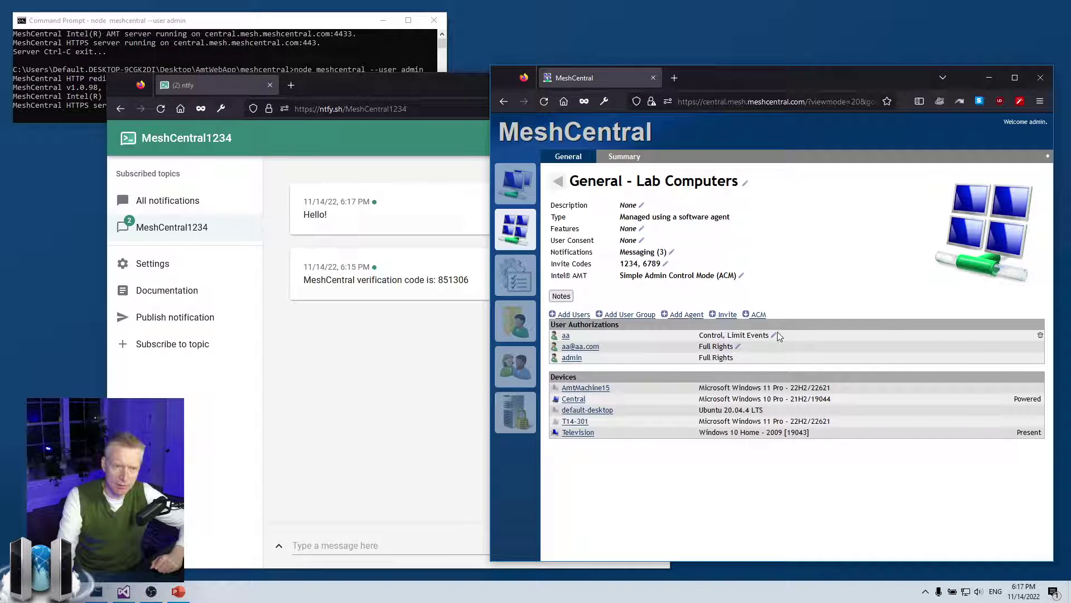
{"action": "left_click", "coordinate": [646, 258]}
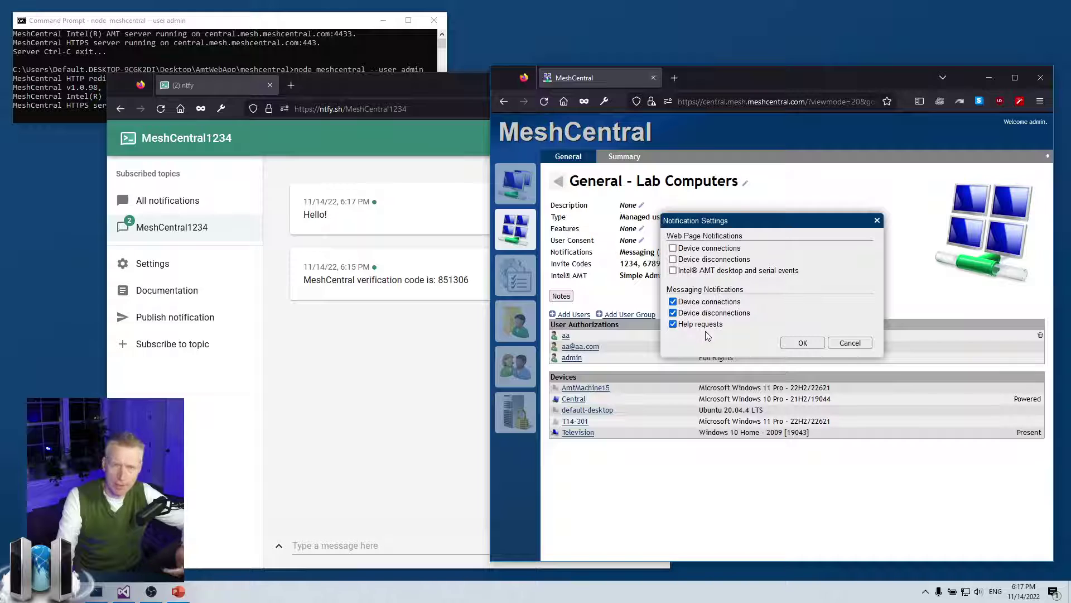
Save the Lab Computers group's messaging notification selections, then reopen its notification settings, clear all three messaging options, and save
{"action": "left_click", "coordinate": [791, 343]}
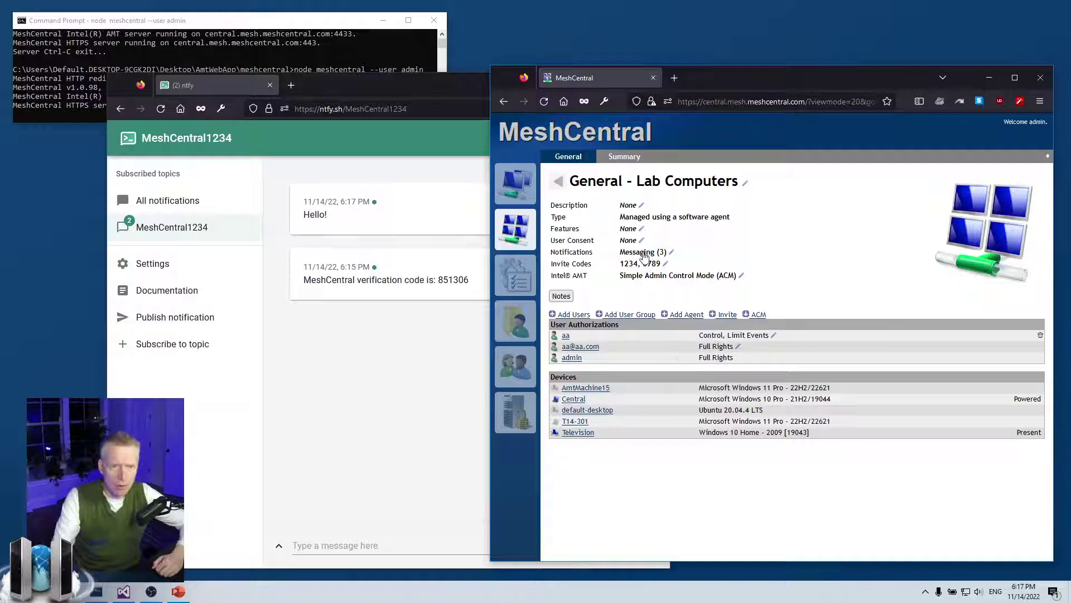
{"action": "left_click", "coordinate": [671, 252]}
{"action": "left_click", "coordinate": [697, 314]}
{"action": "left_click", "coordinate": [698, 325]}
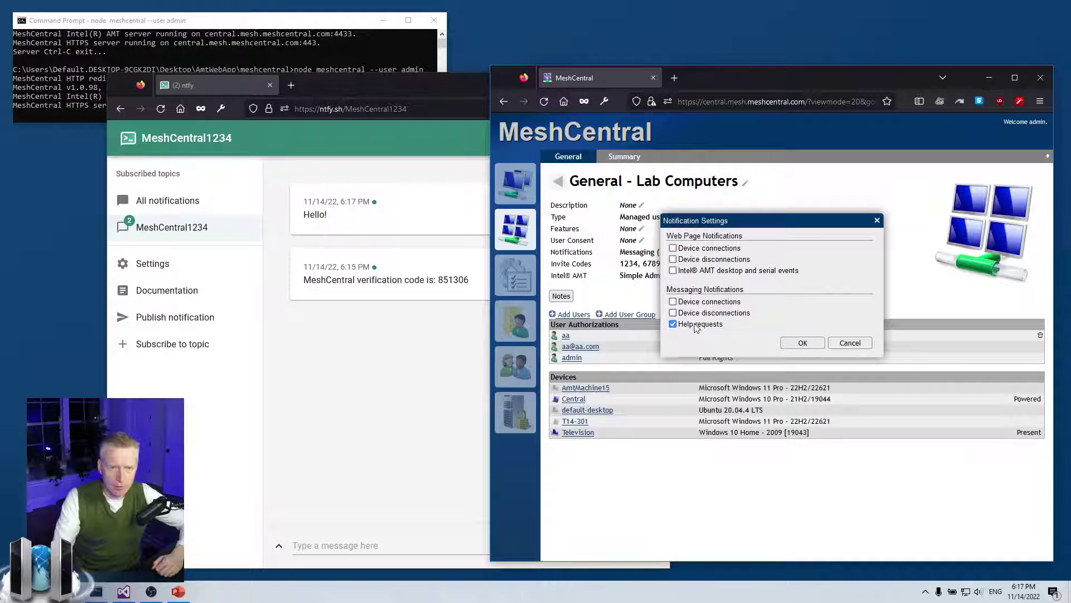
{"action": "left_click", "coordinate": [802, 343]}
Open the Television device and enable its messaging notifications for device connections, device disconnections, and help requests, saving the settings
{"action": "left_click", "coordinate": [519, 198]}
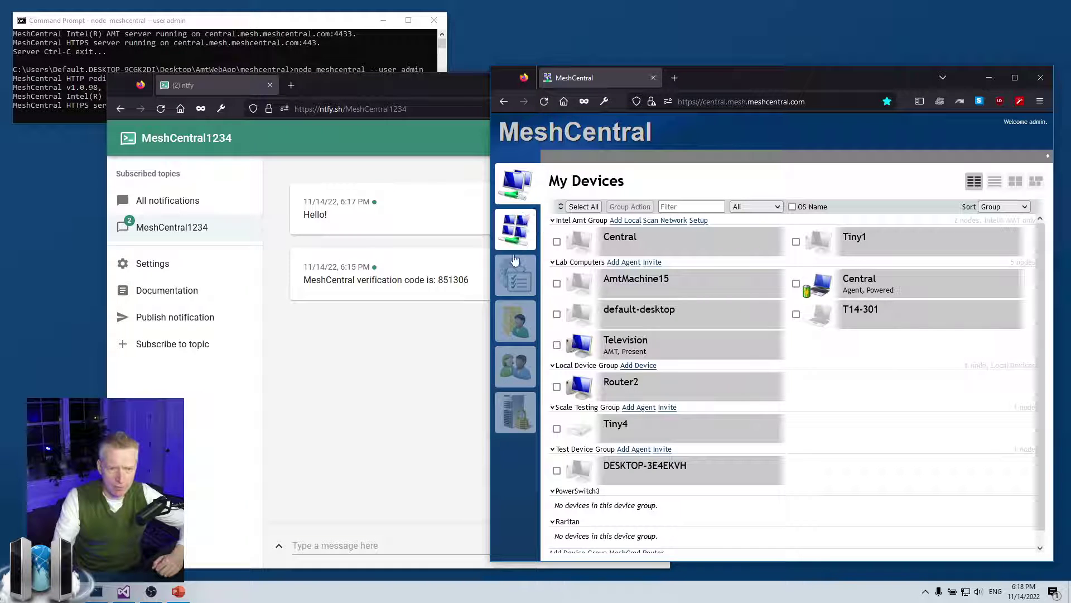
{"action": "left_click", "coordinate": [634, 342]}
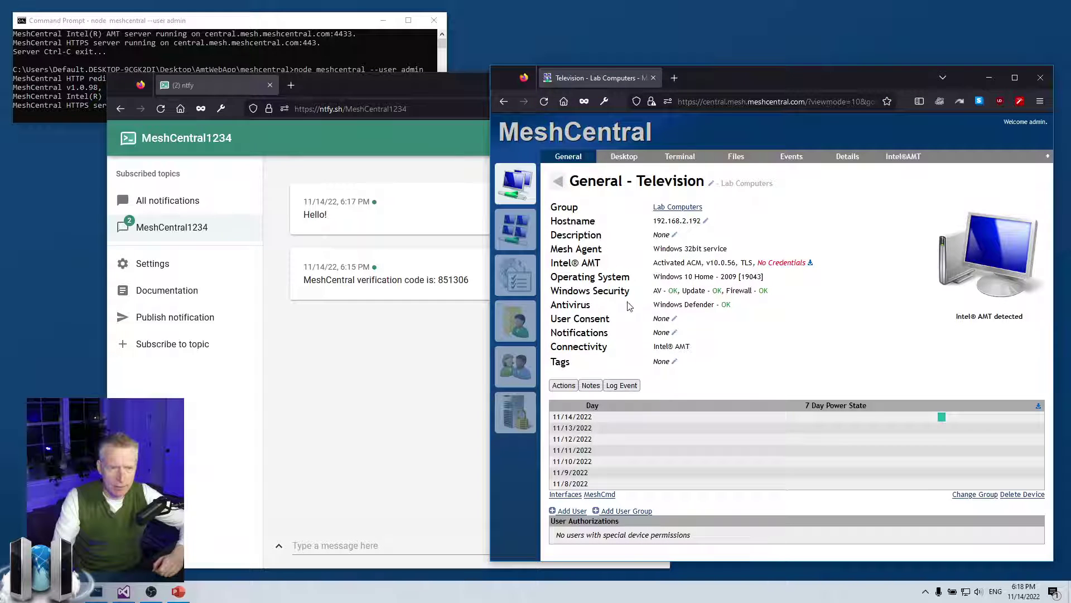
{"action": "left_click", "coordinate": [662, 334]}
{"action": "left_click", "coordinate": [706, 302]}
{"action": "left_click", "coordinate": [706, 313]}
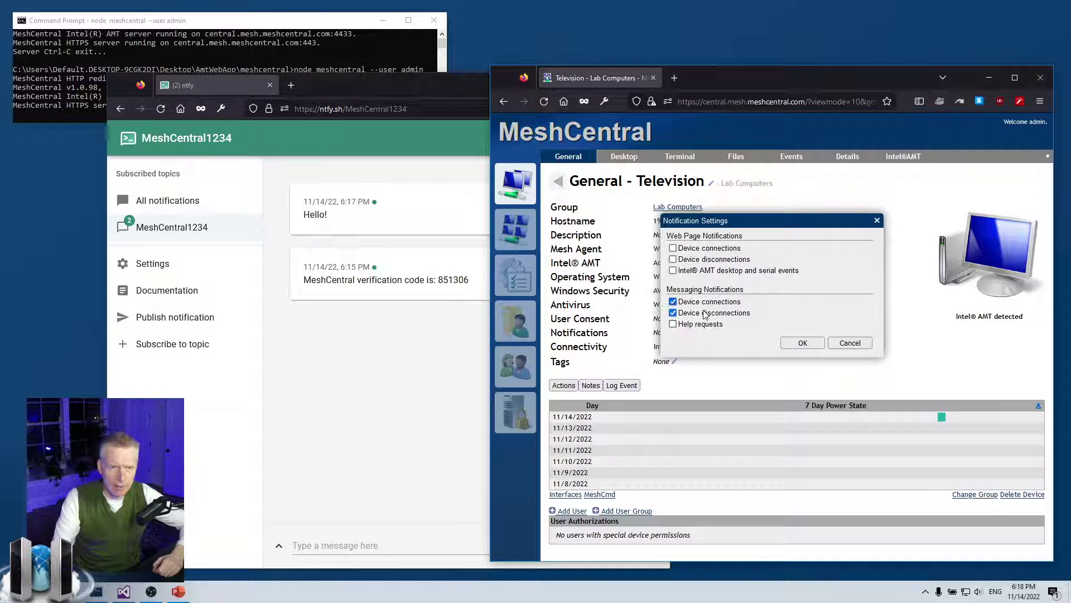
{"action": "left_click", "coordinate": [703, 325]}
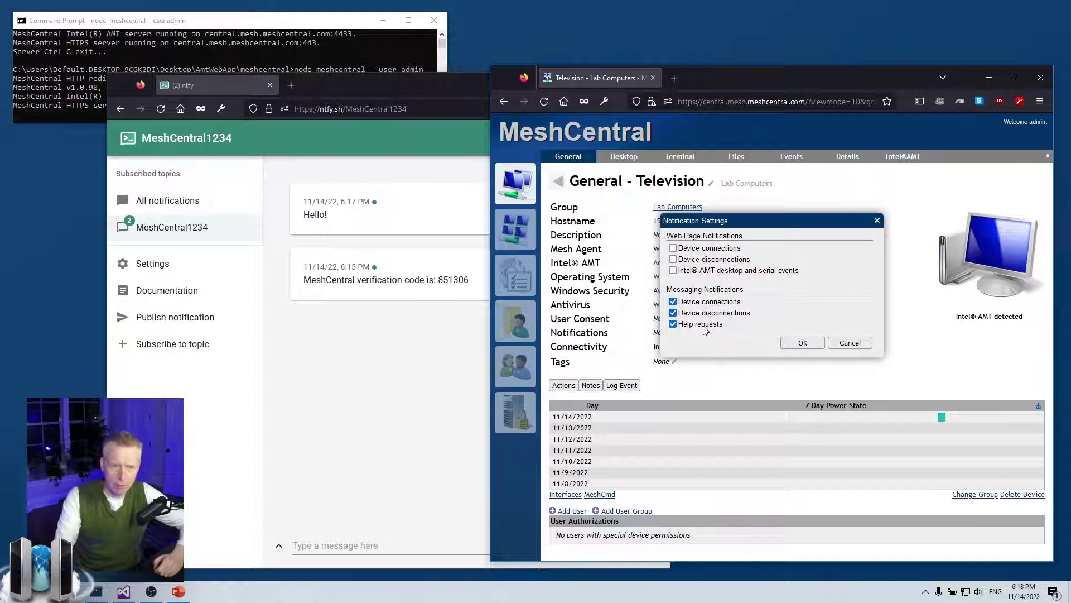
{"action": "left_click", "coordinate": [802, 343]}
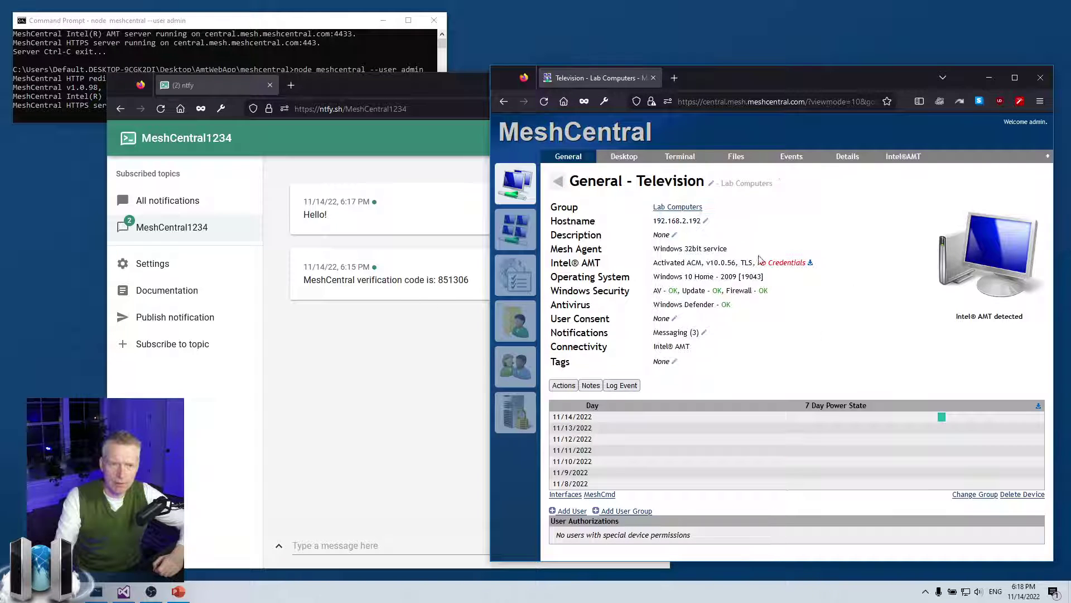
Turn off messaging notifications for device disconnections and help requests on the Television device and save
{"action": "left_click", "coordinate": [687, 338]}
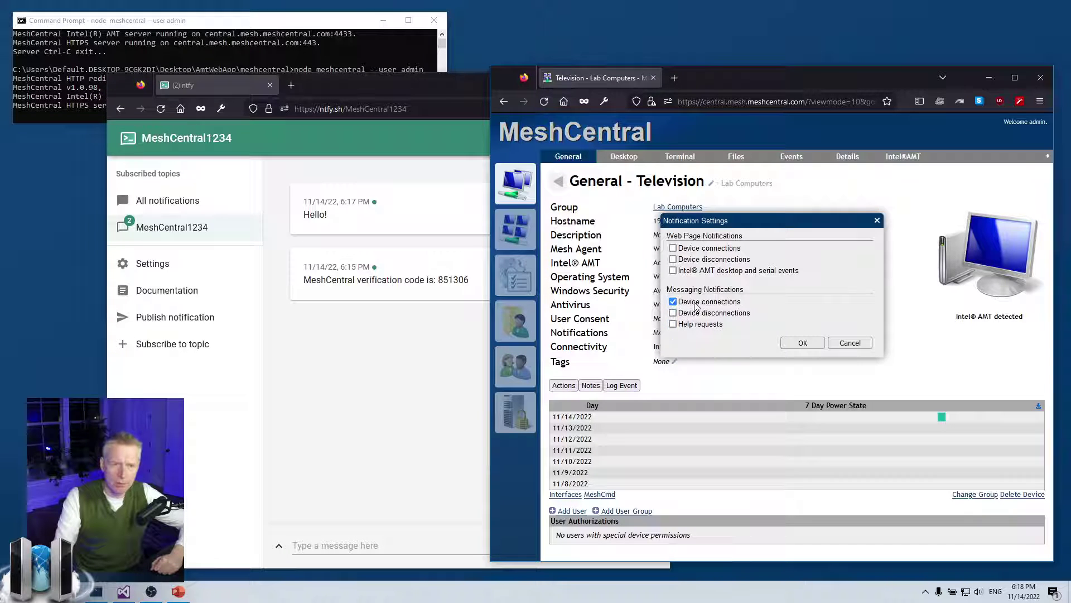
{"action": "left_click", "coordinate": [802, 343]}
Return to the Lab Computers device group, review its available web page and messaging notification options, and cancel without changes
{"action": "left_click", "coordinate": [526, 188]}
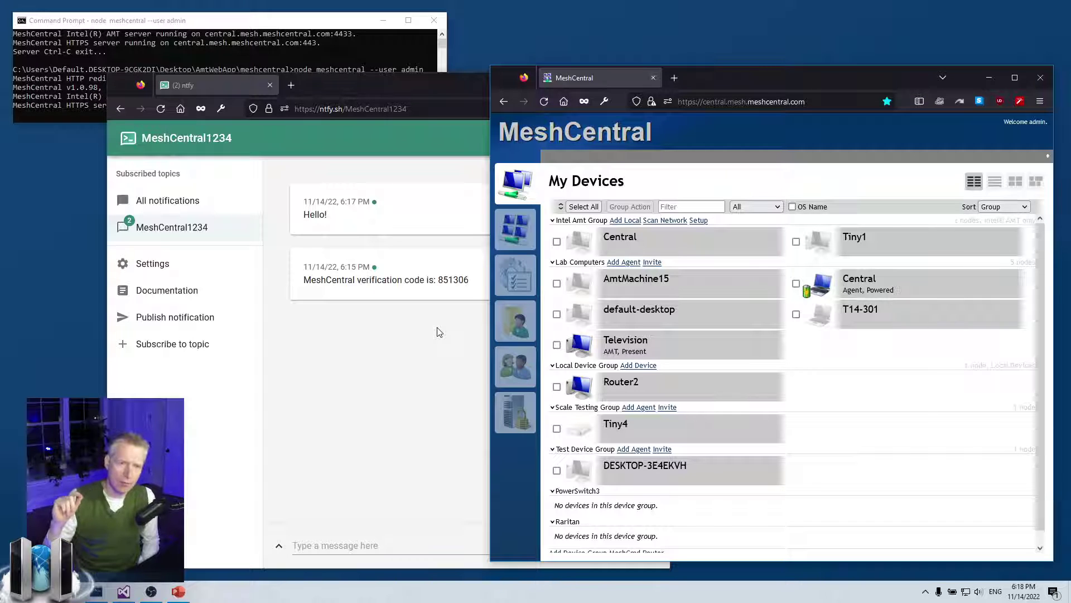
{"action": "left_click", "coordinate": [586, 261]}
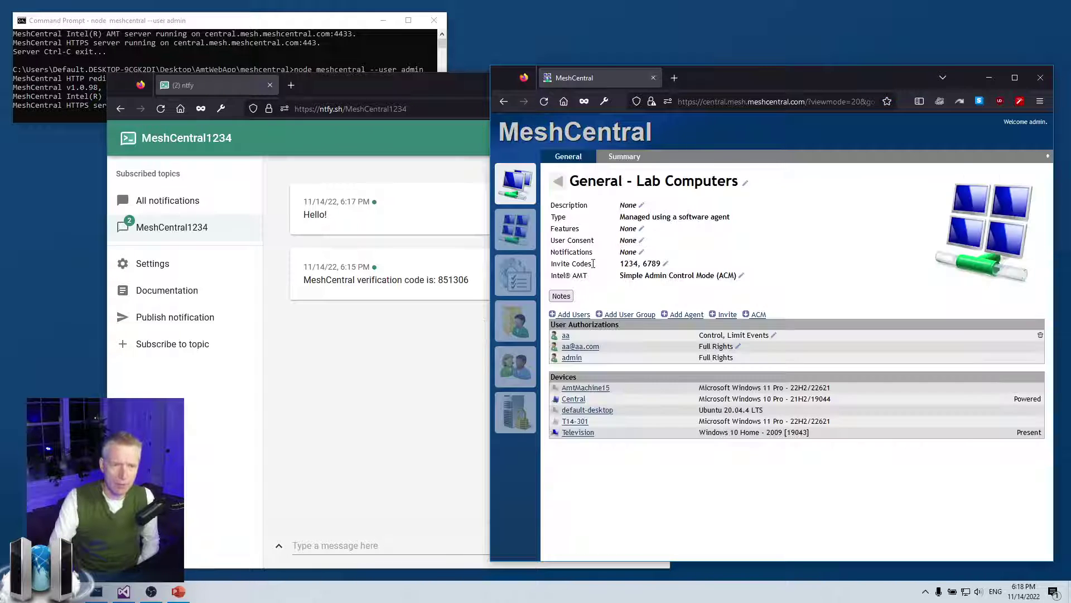
{"action": "left_click", "coordinate": [626, 254]}
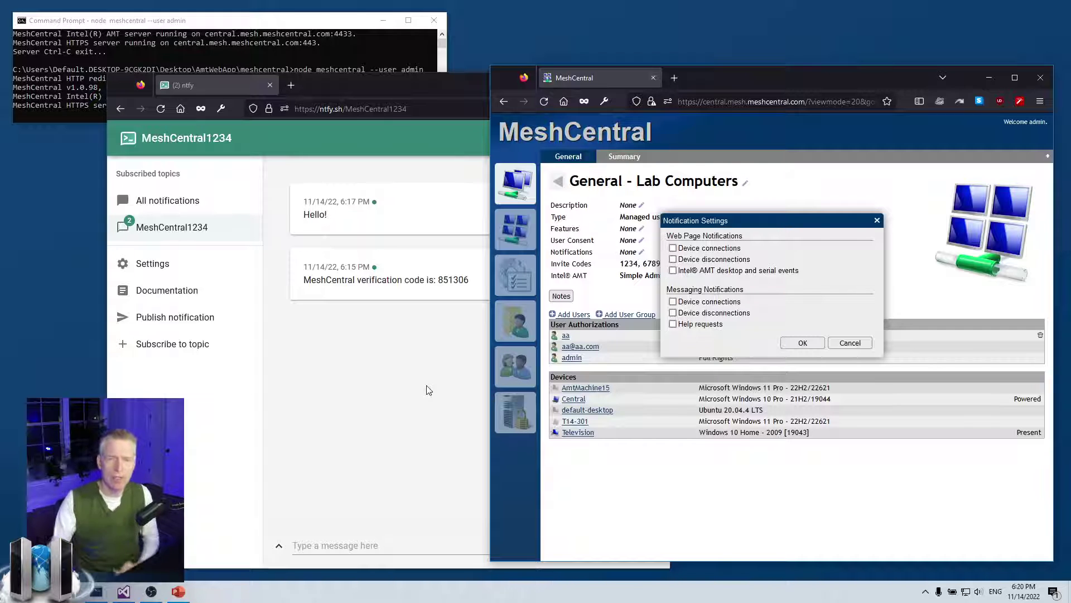
{"action": "left_click", "coordinate": [837, 343]}
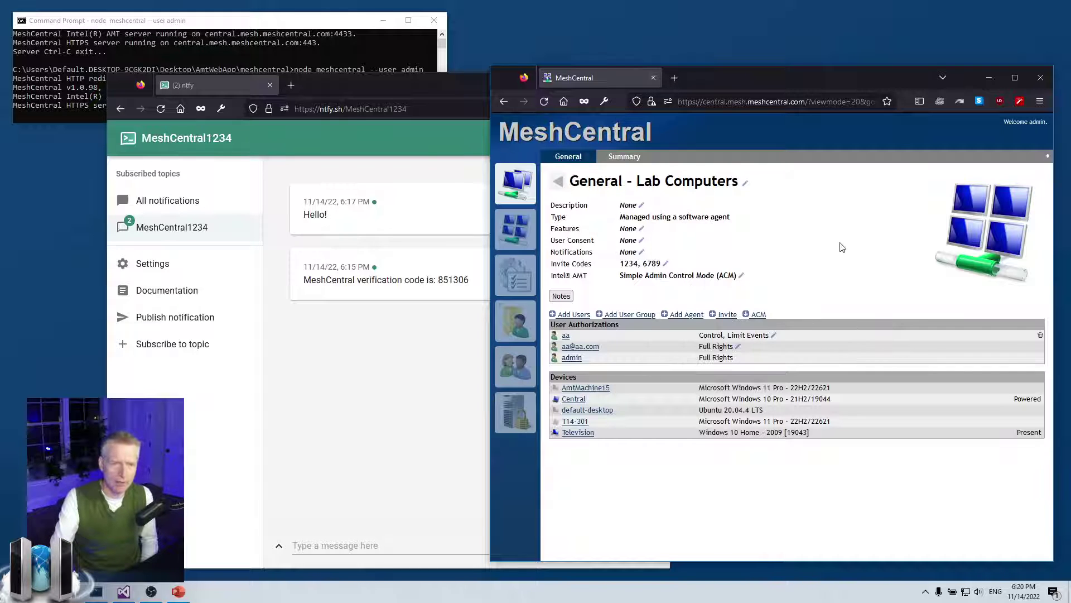